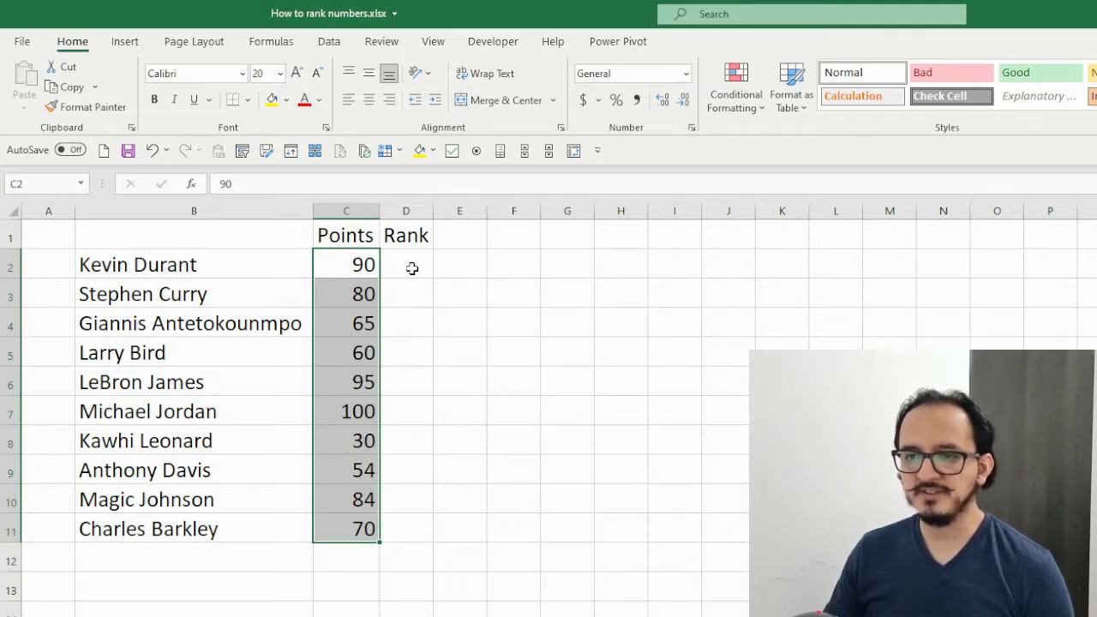
- Enter the formula =RANK(C2, $C$2:$C$11) in cell D2 with an absolute reference to the points range
click(411, 268)
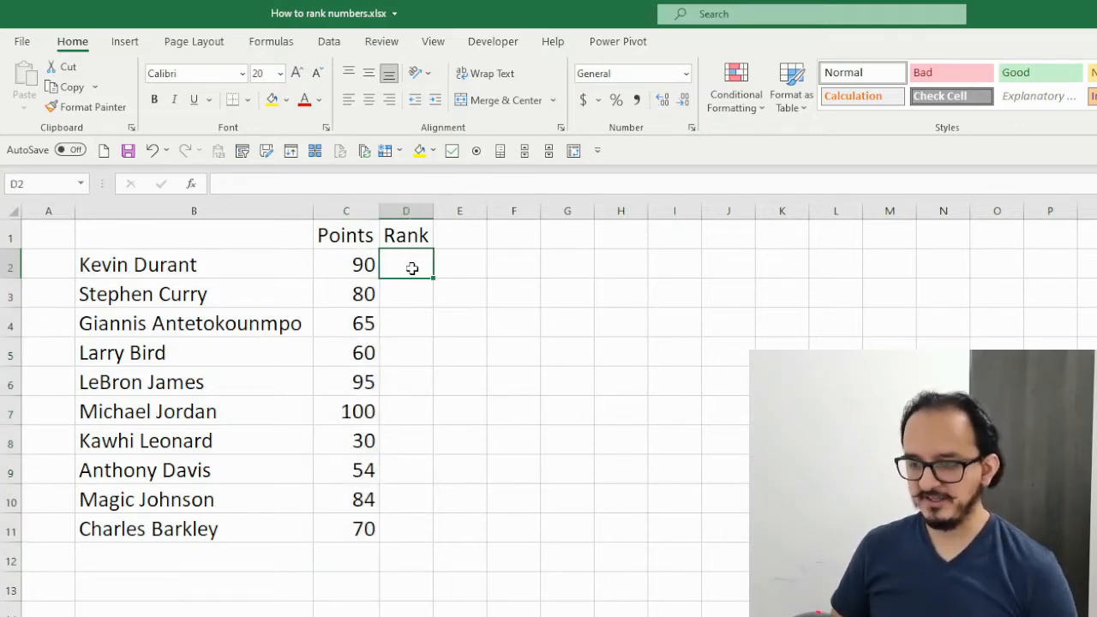
double_click(412, 268)
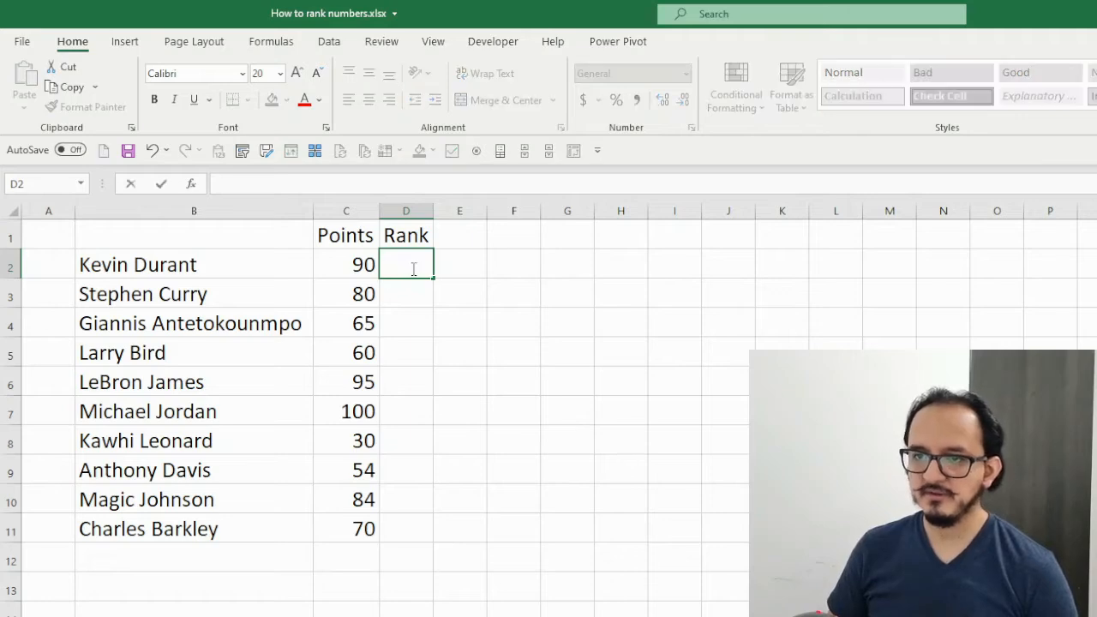
text(=)
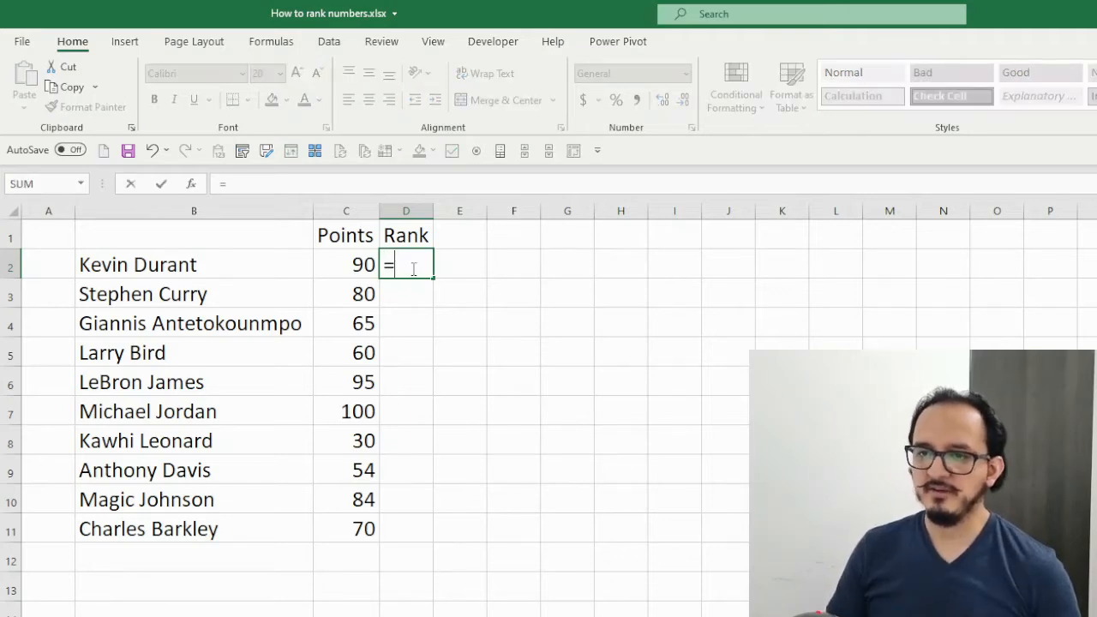
text(rank)
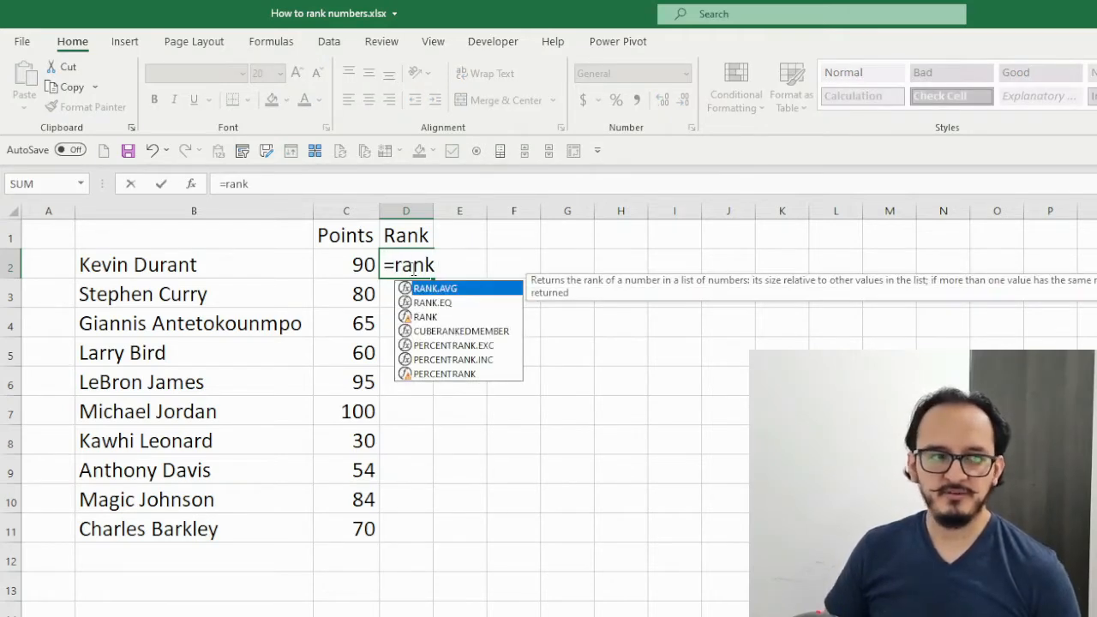
text(()
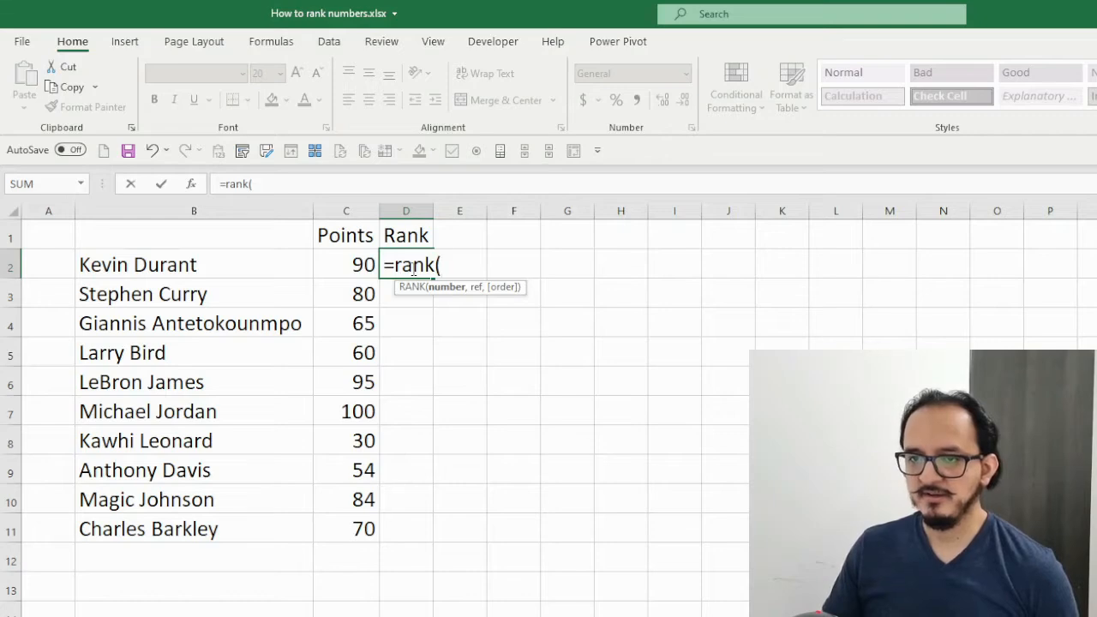
click(339, 263)
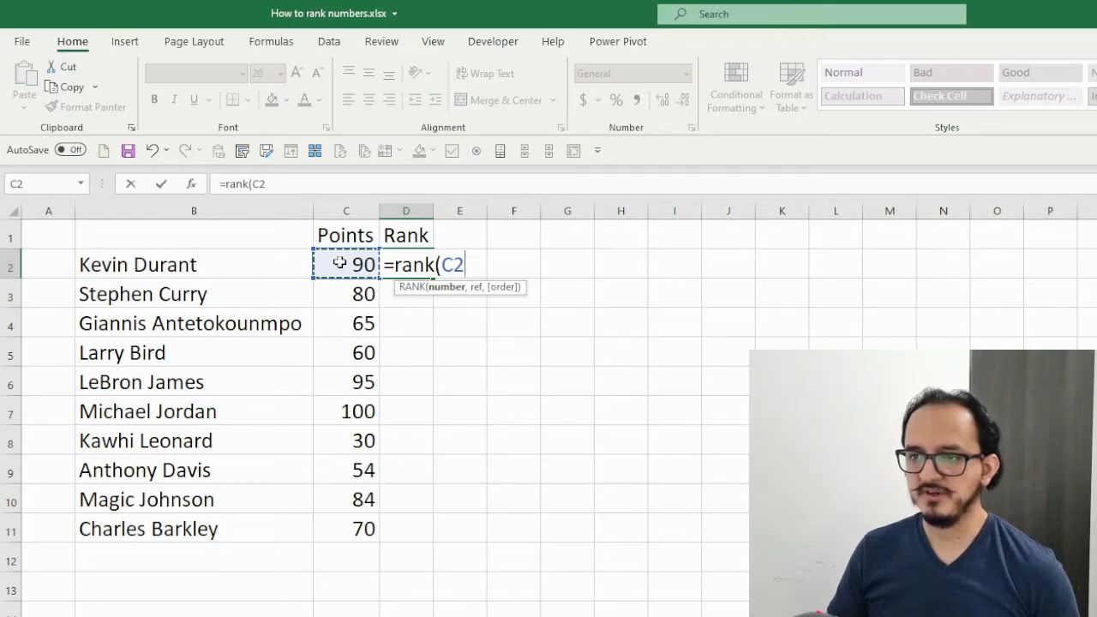
text(,)
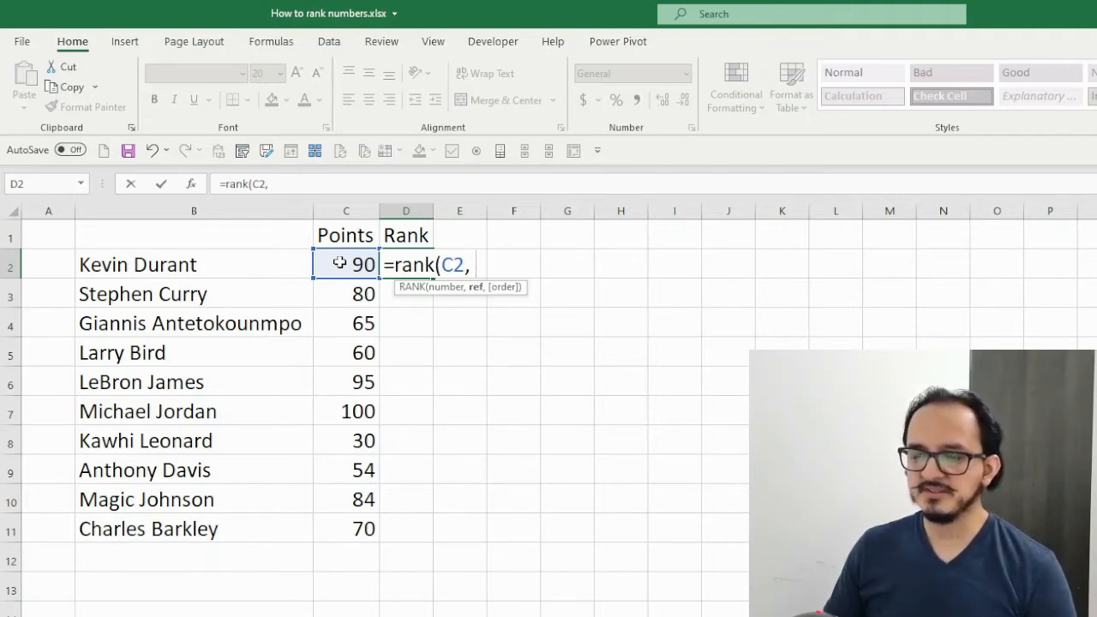
drag(340, 264, 338, 520)
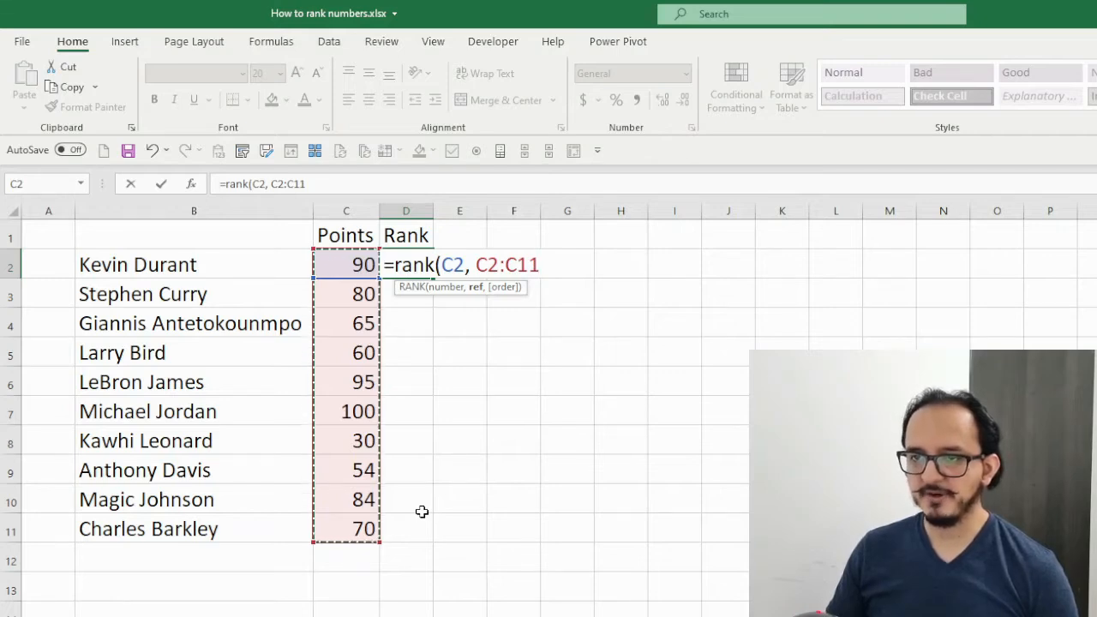
key(F4)
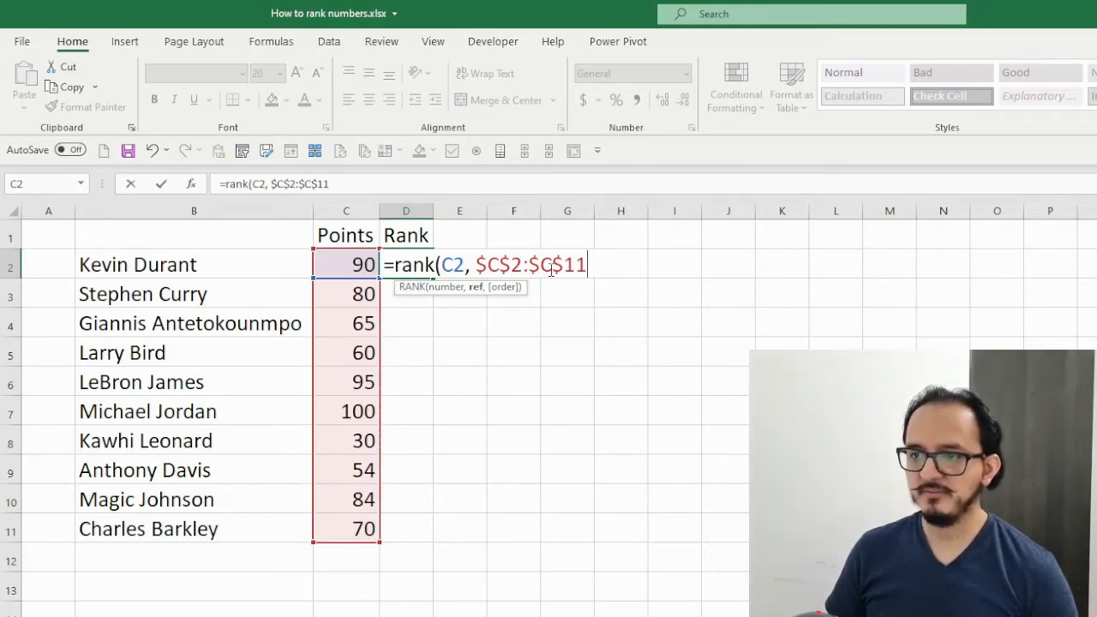
text())
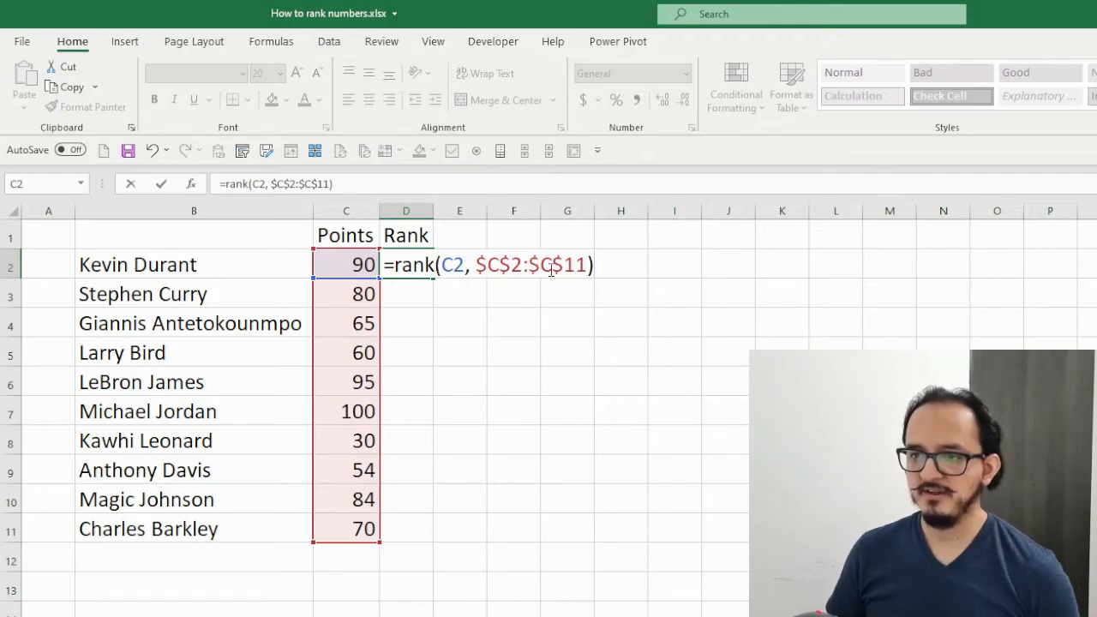
key(Return)
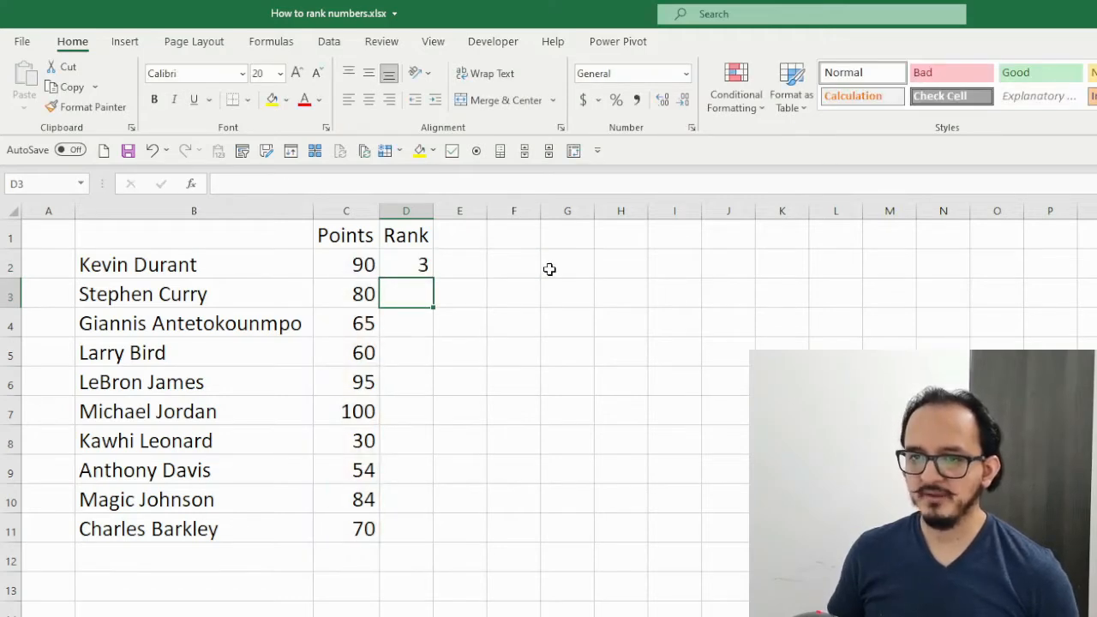
- Copy the RANK formula from D2 to the whole Rank column range D2:D11
key(Up)
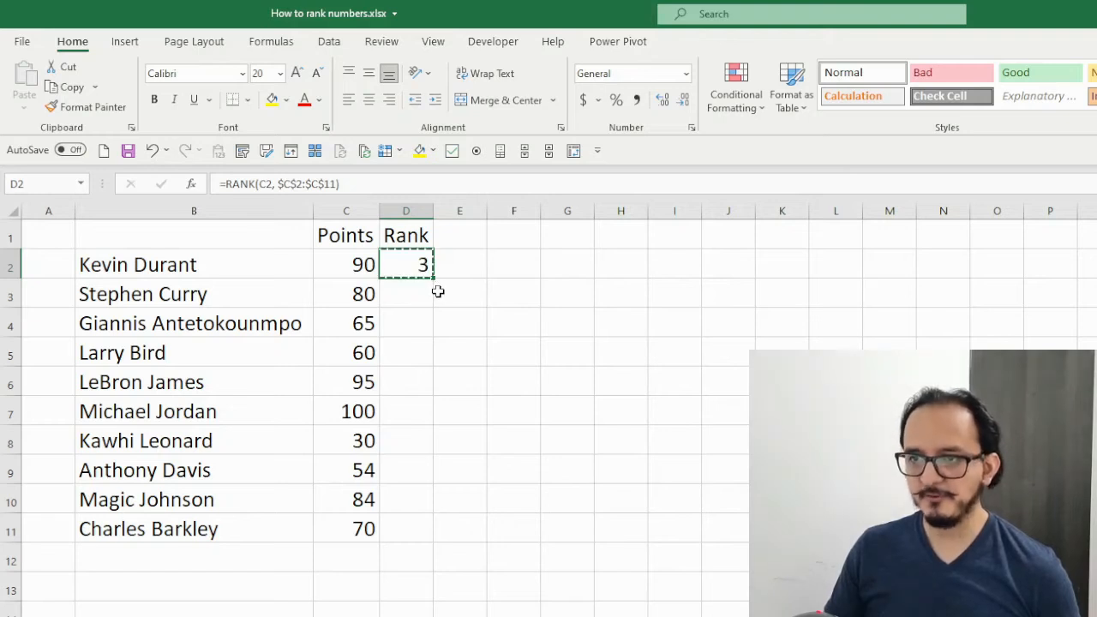
drag(406, 265, 406, 529)
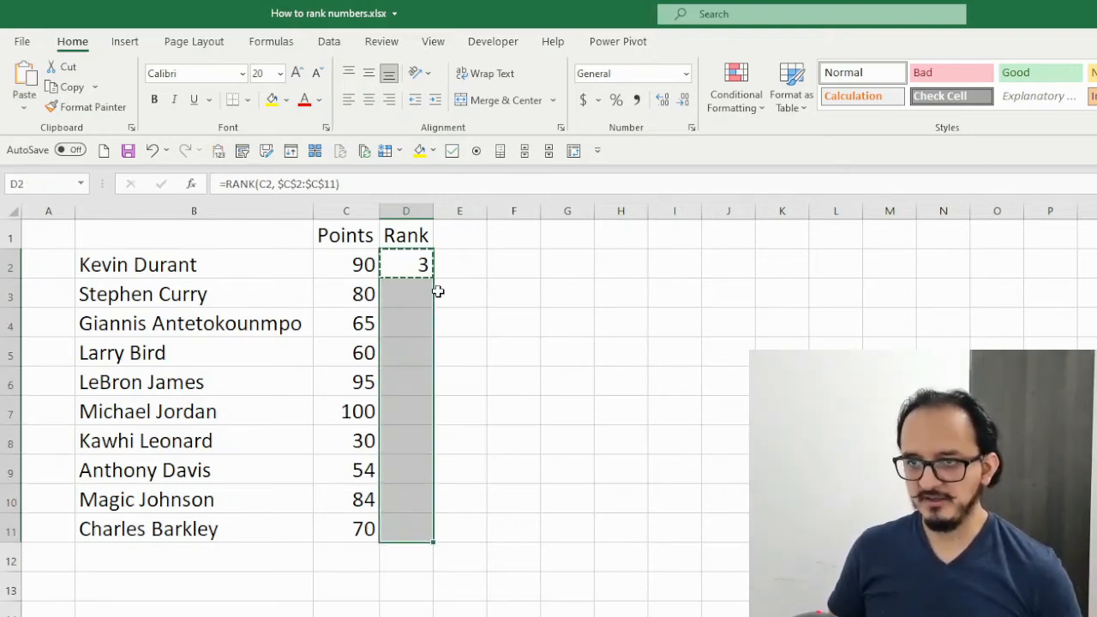
key(ctrl+v)
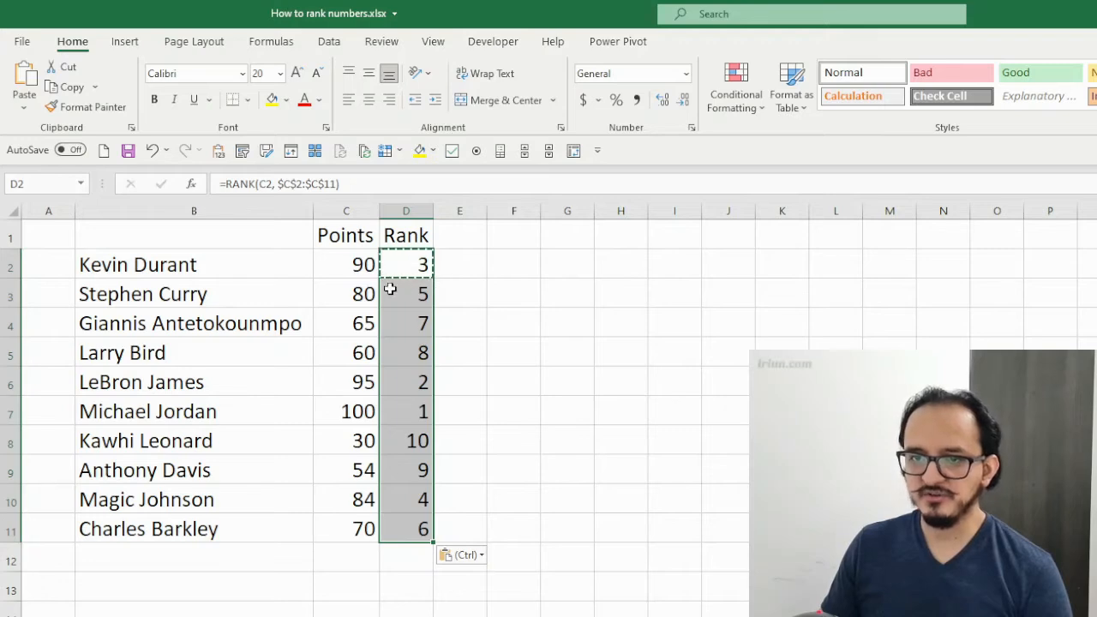
drag(269, 266, 273, 529)
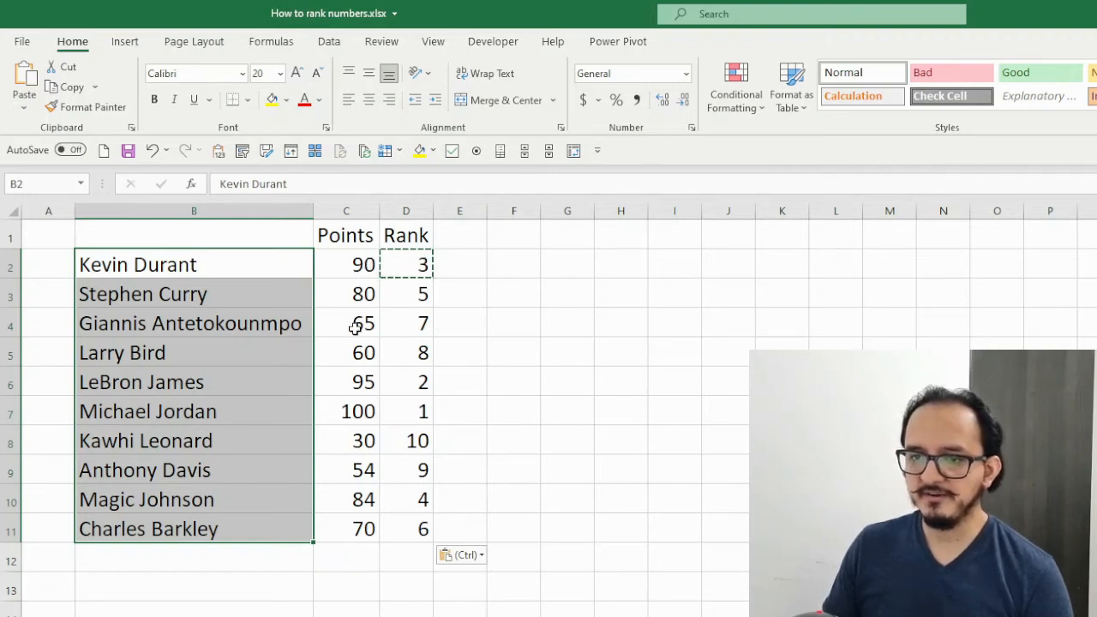
click(333, 412)
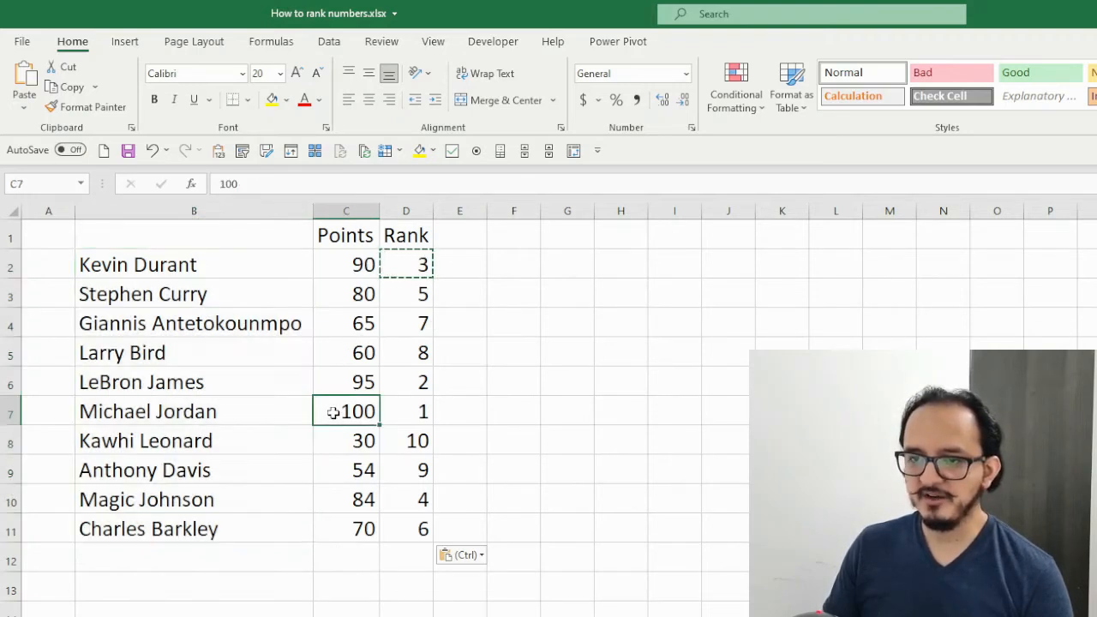
click(399, 412)
drag(368, 411, 362, 411)
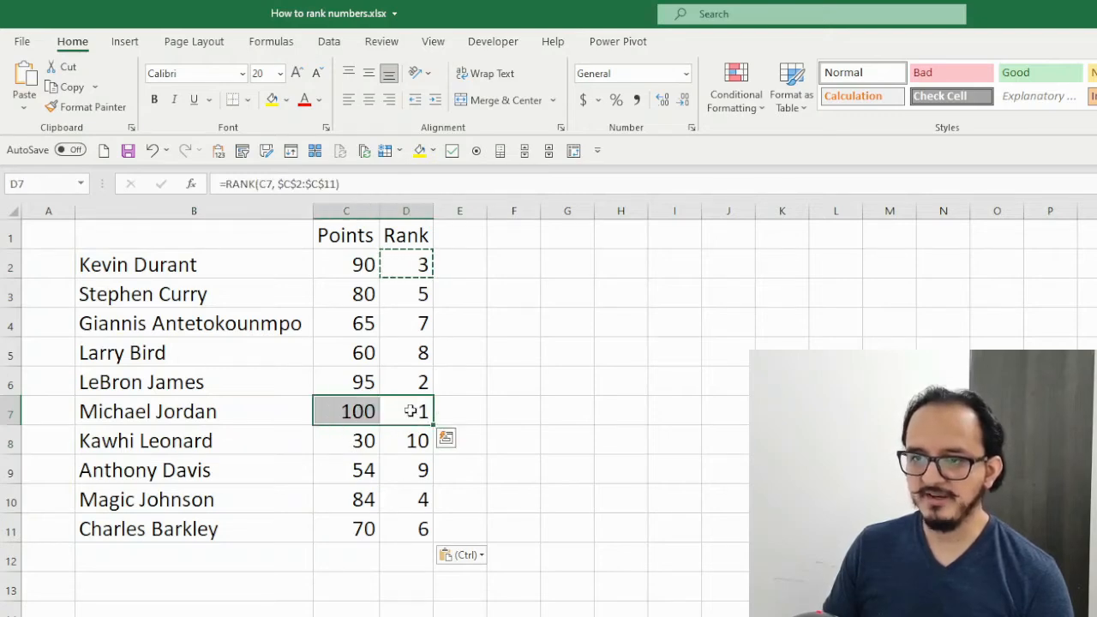
- Highlight the rank cells D7, D6, D2 and D8 with a yellow fill
click(407, 411)
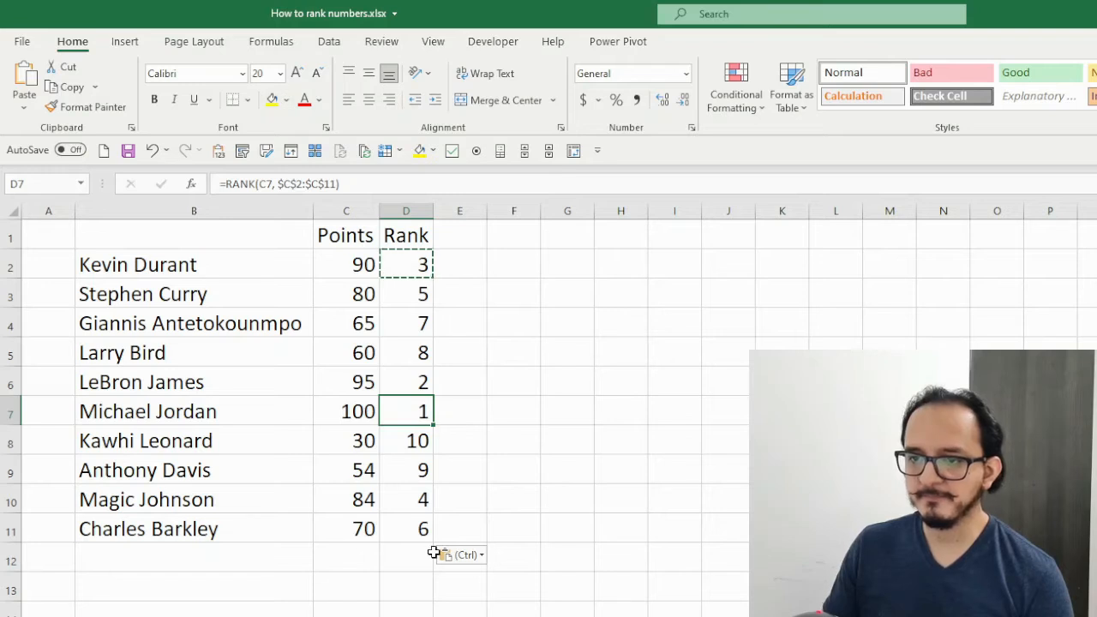
click(272, 99)
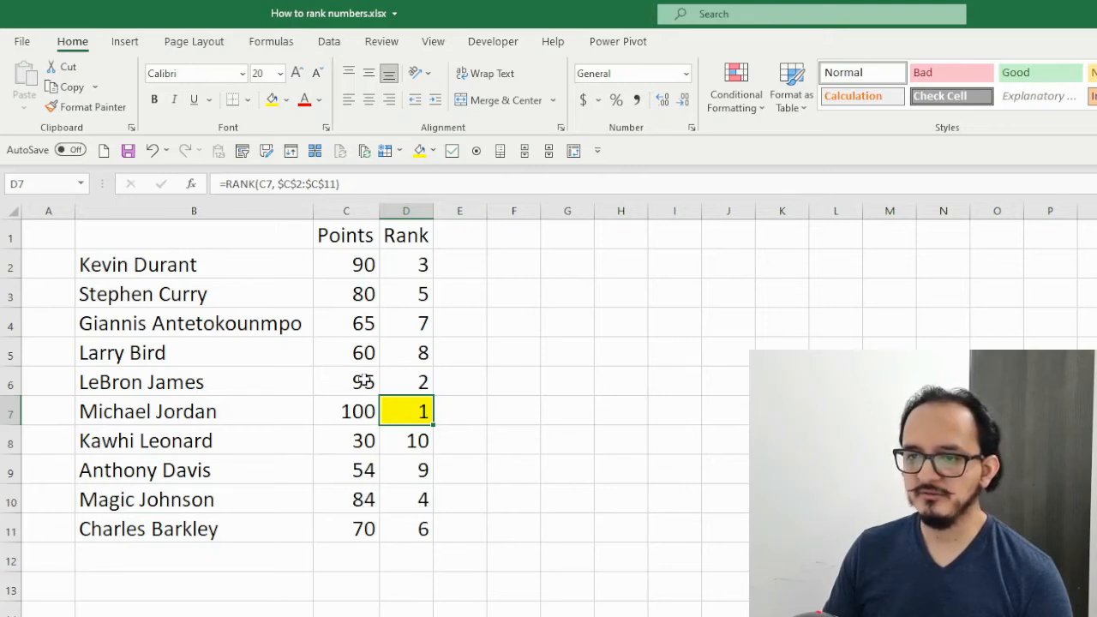
click(400, 382)
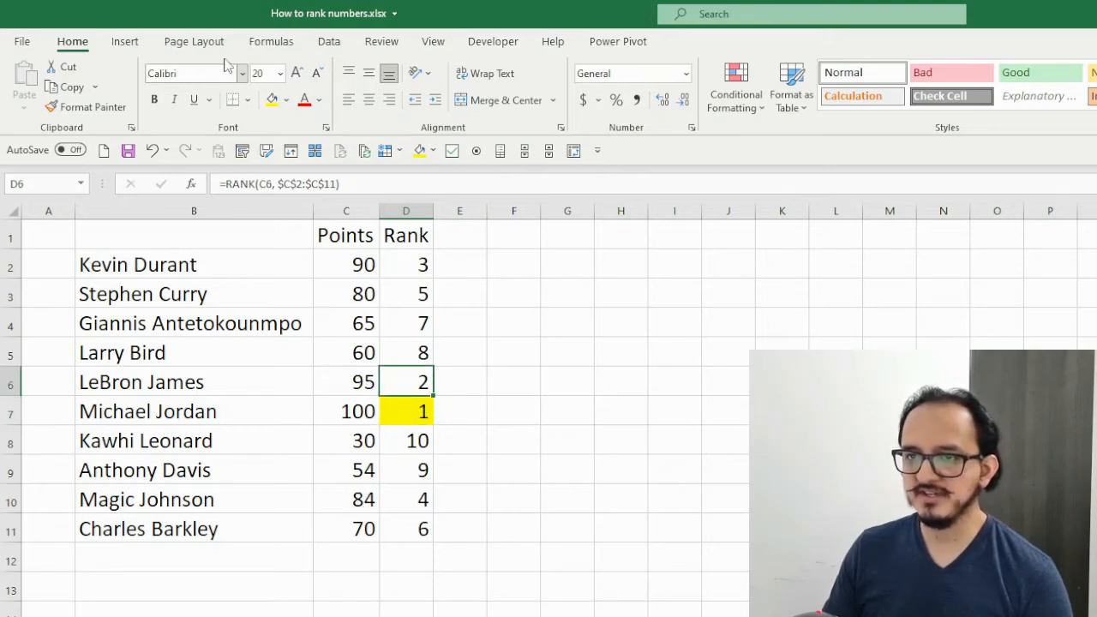
click(271, 101)
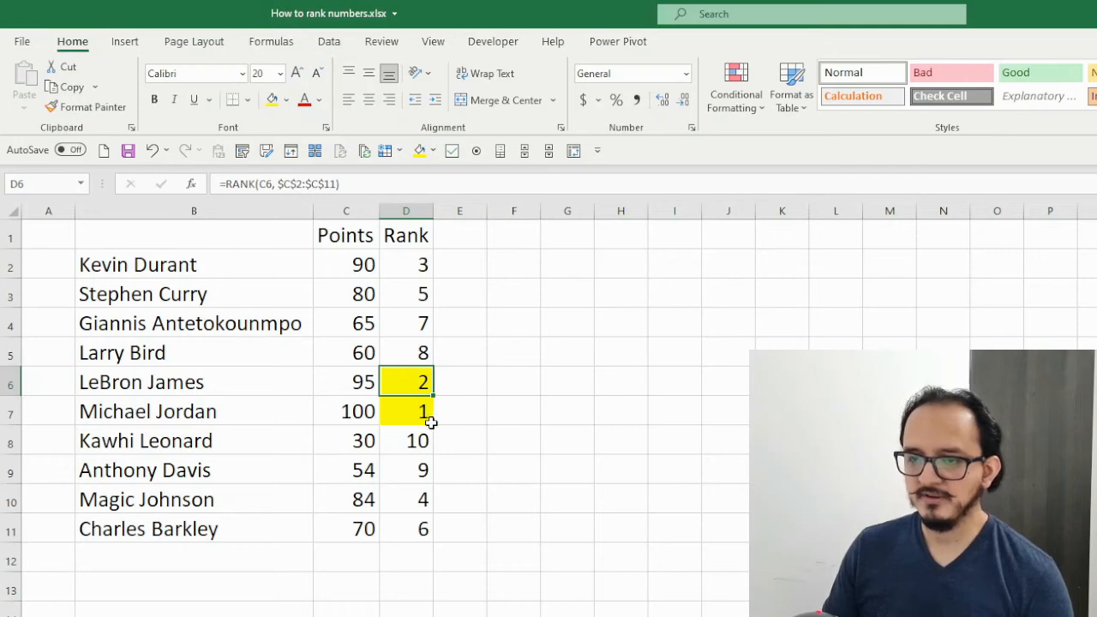
click(400, 262)
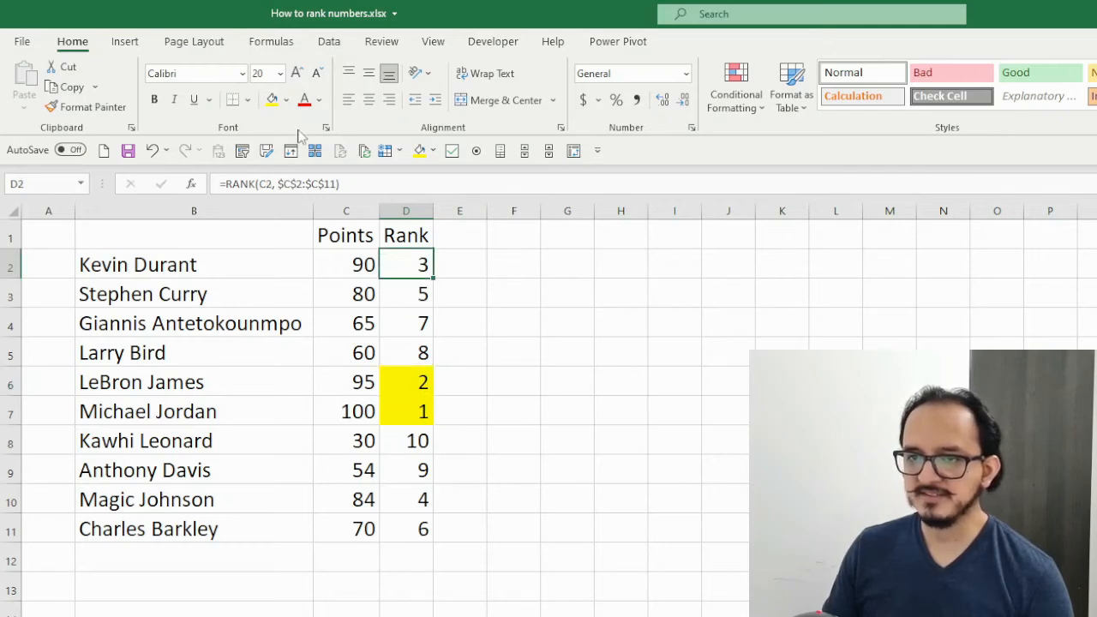
click(272, 101)
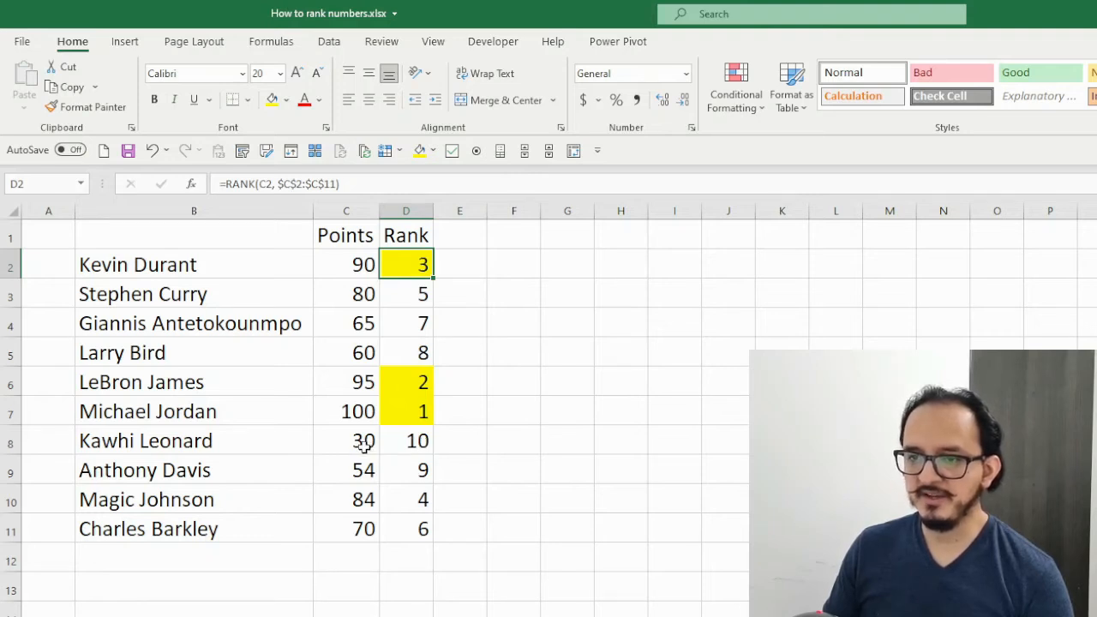
click(394, 441)
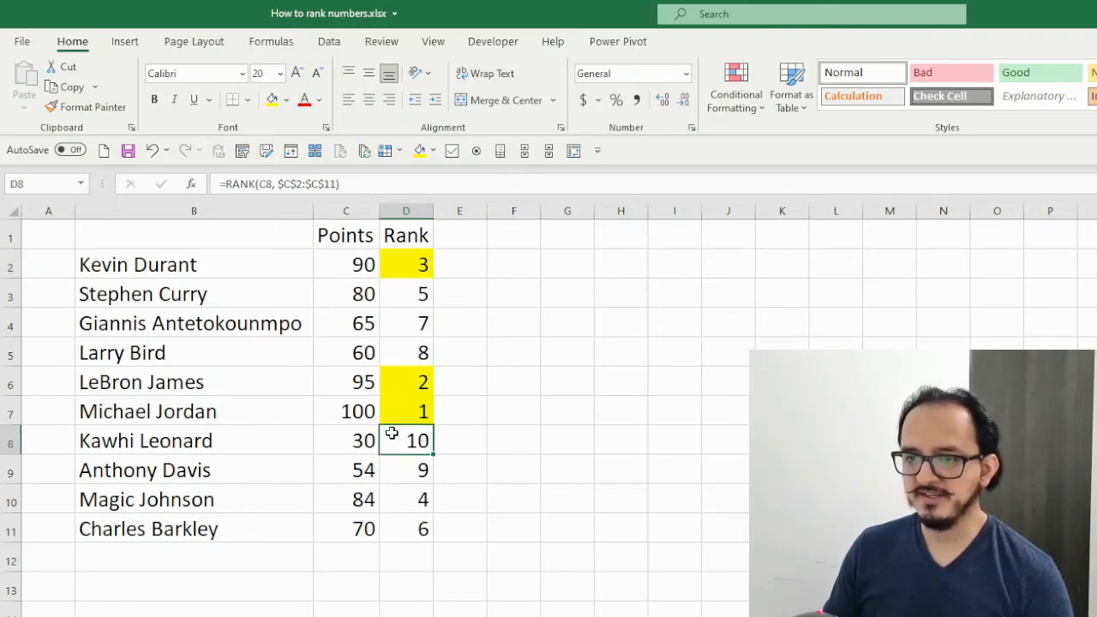
click(271, 99)
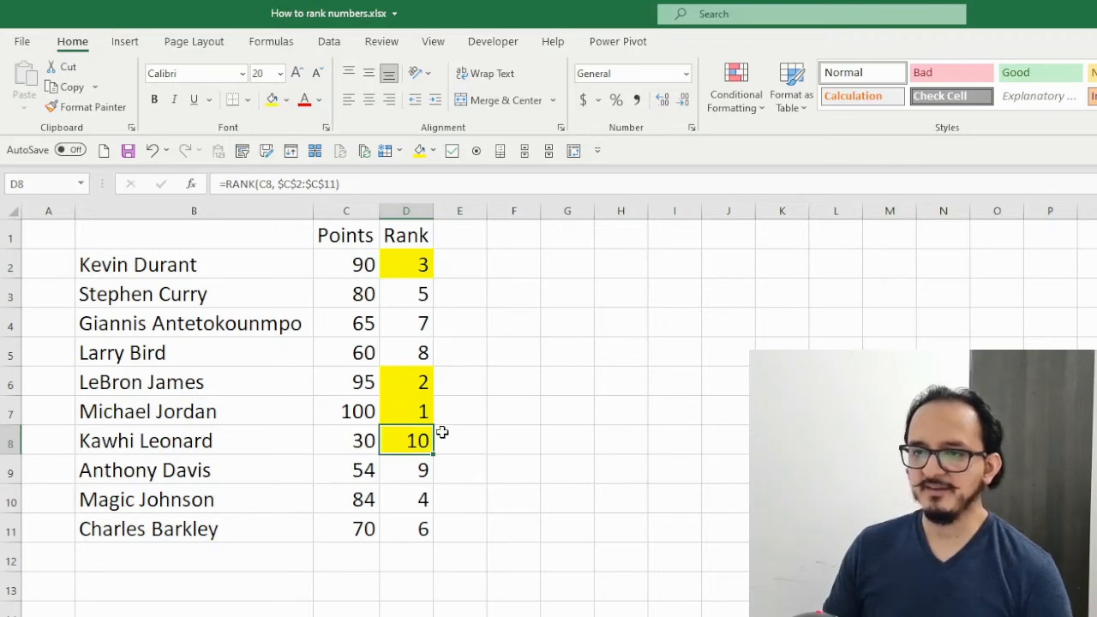
- Add the column header "Rank ascending order" in cell E1
click(459, 264)
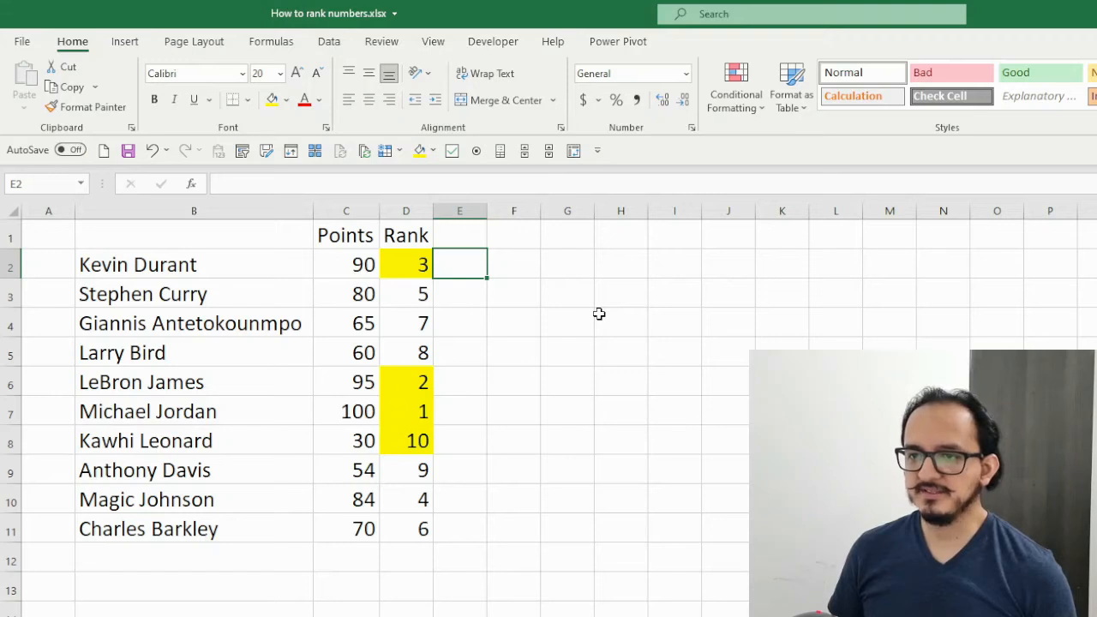
key(Up)
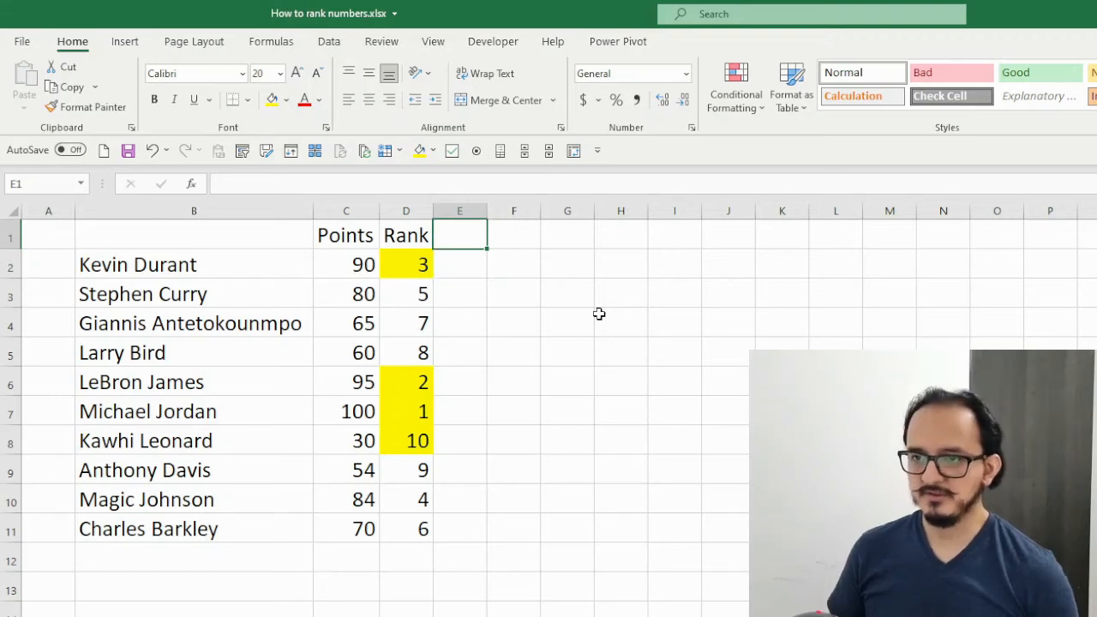
text(Rank)
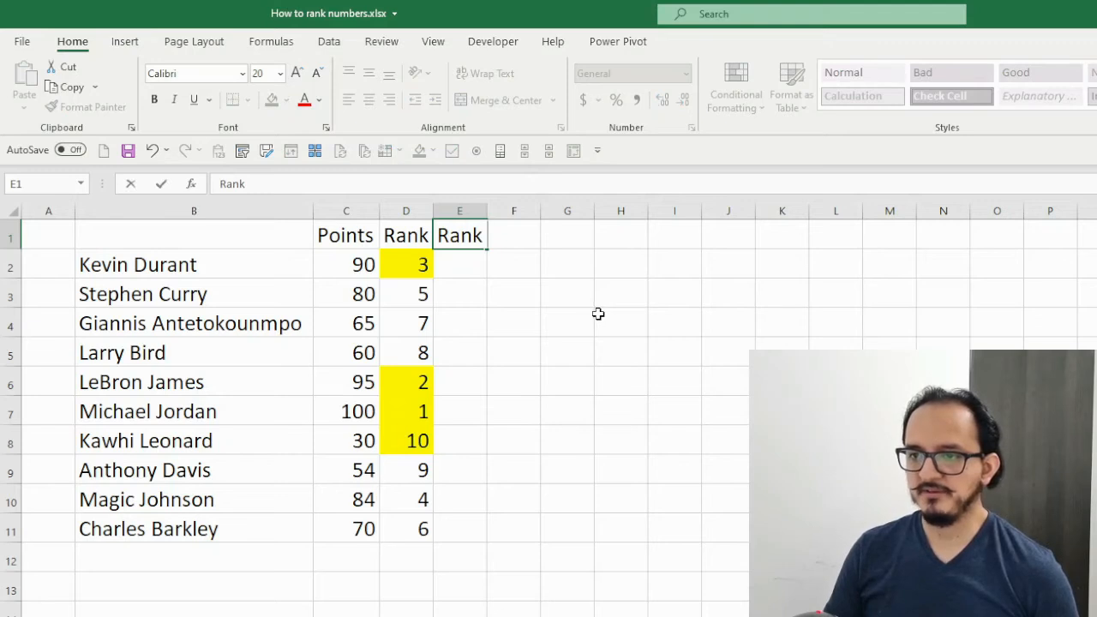
text( ascending)
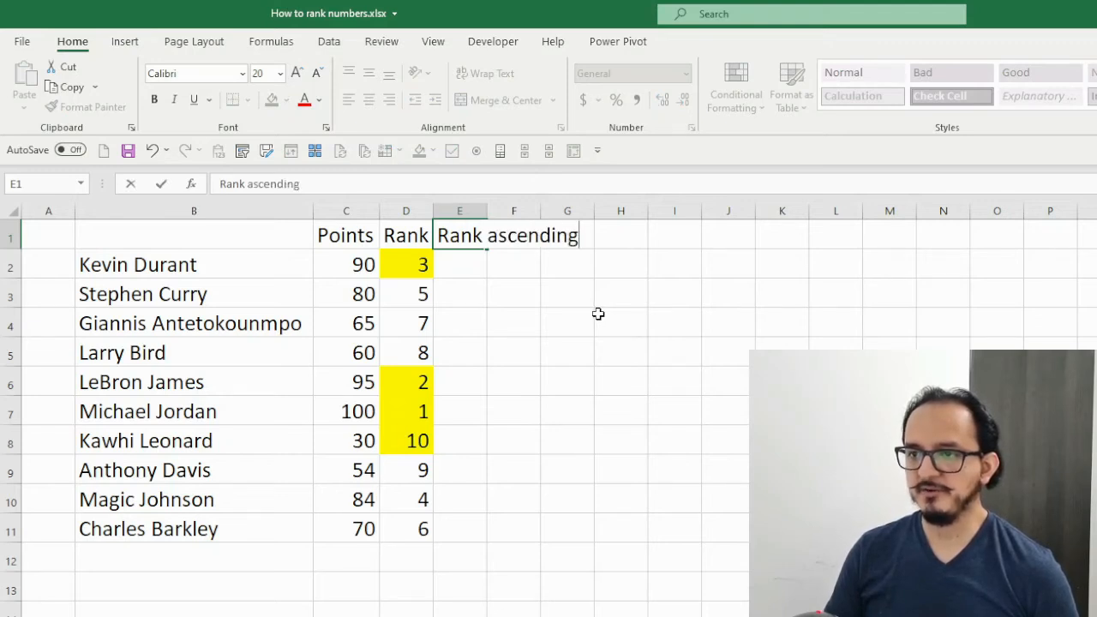
text( order)
key(Return)
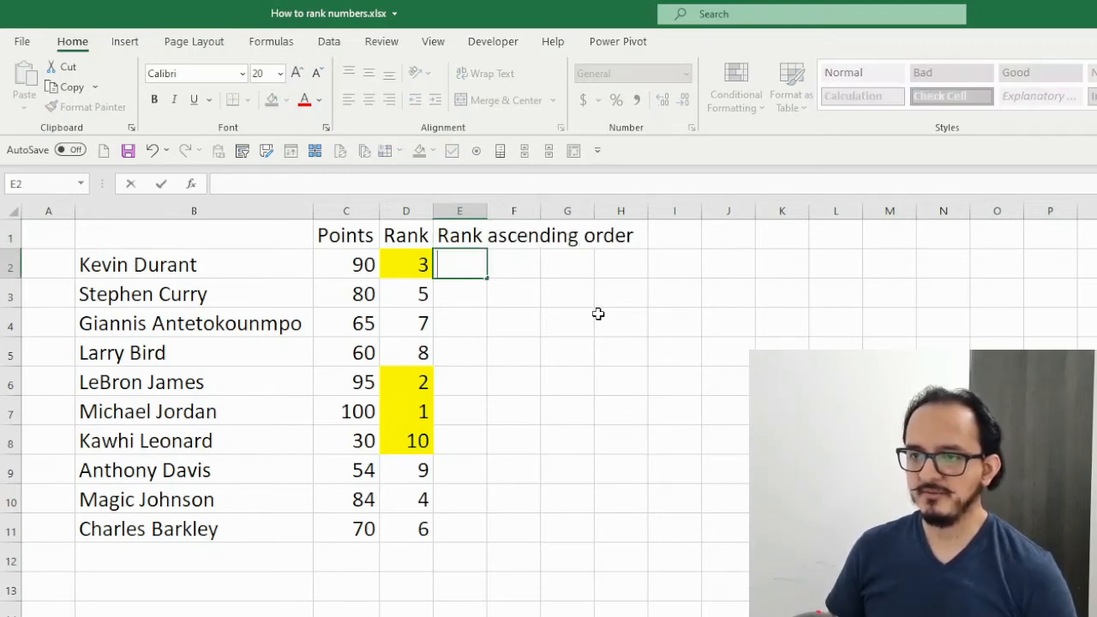
- Enter the formula =RANK(C2,$C$2:$C$11,1) in cell E2 to rank the points in ascending order with an absolute range
text(=)
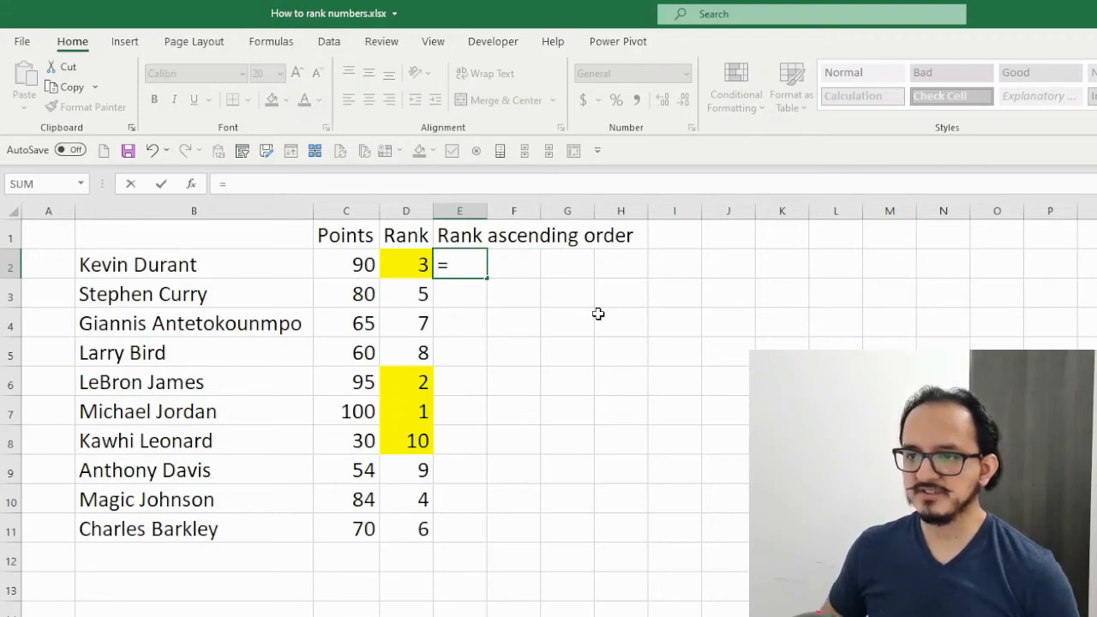
text(rank)
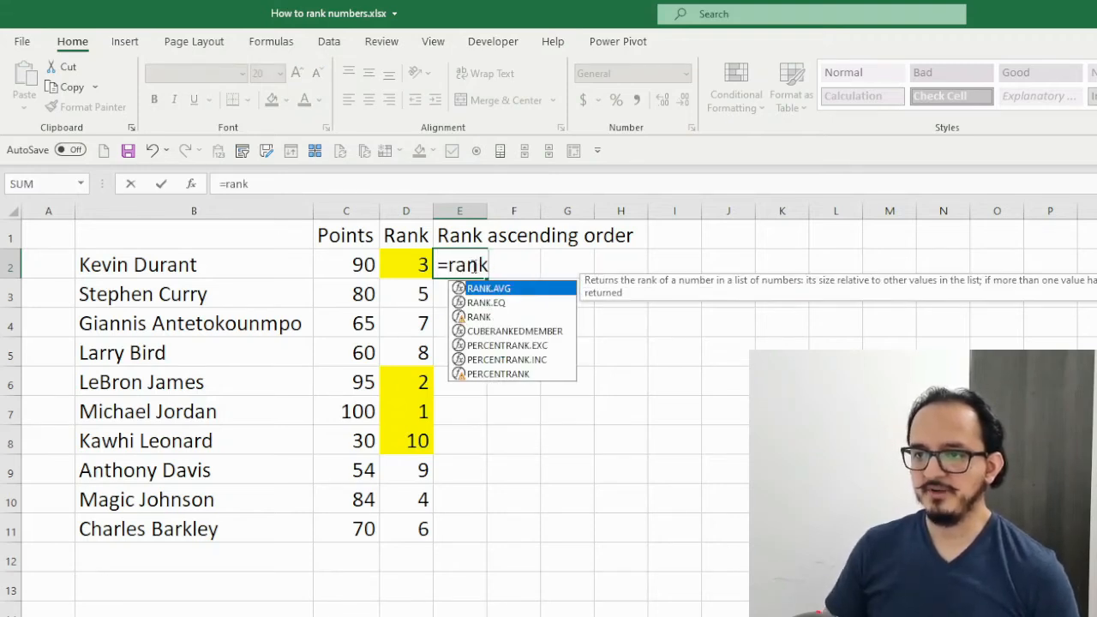
text(()
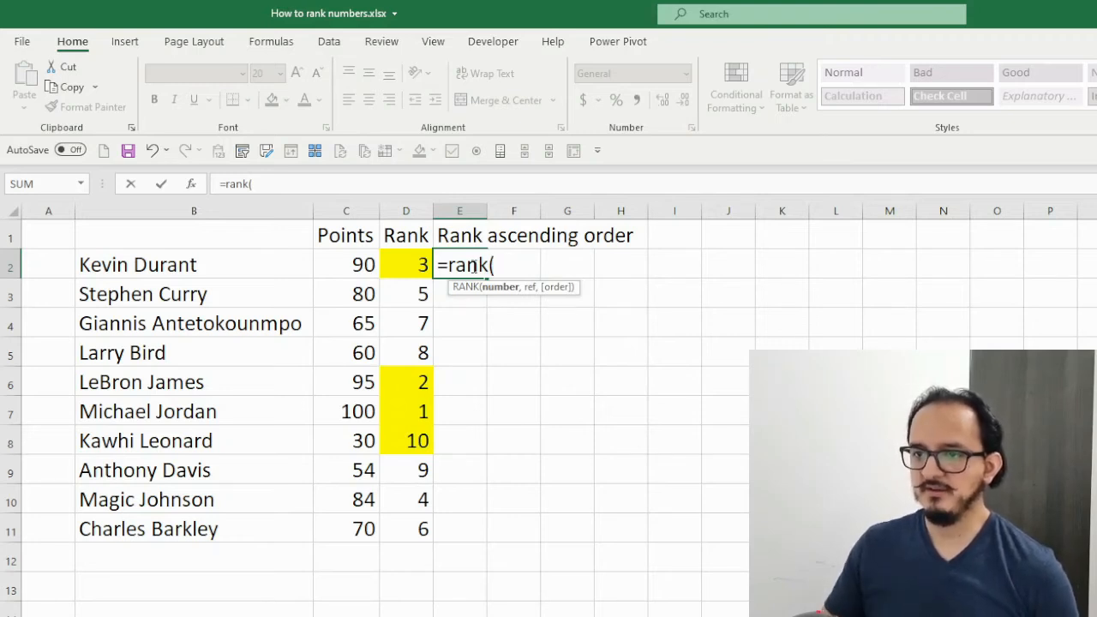
click(338, 268)
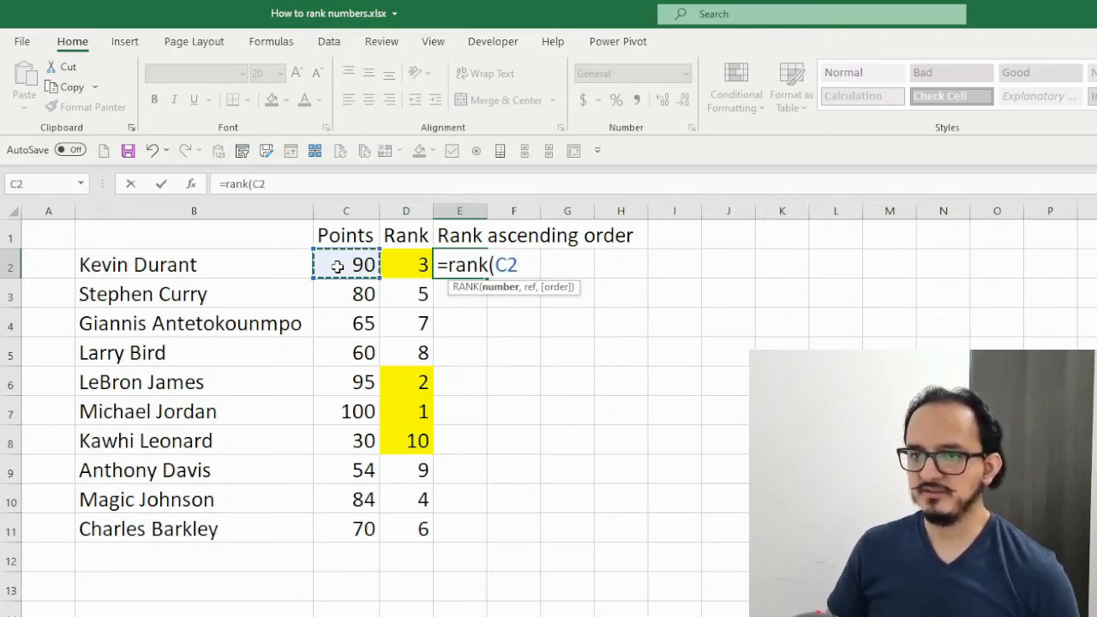
text(,)
key(Left)
key(Left)
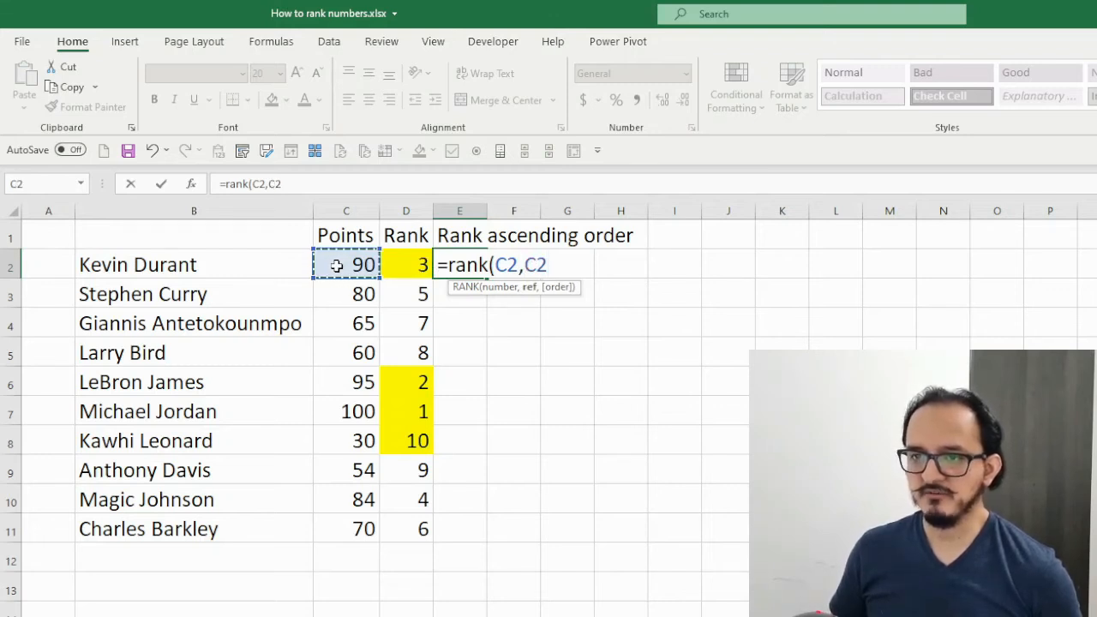
key(shift+Down)
key(shift+Down)
key(shift+Down)
key(shift+Down)
key(shift+Down)
key(shift+Down)
key(shift+Down)
key(shift+Down)
key(shift+Down)
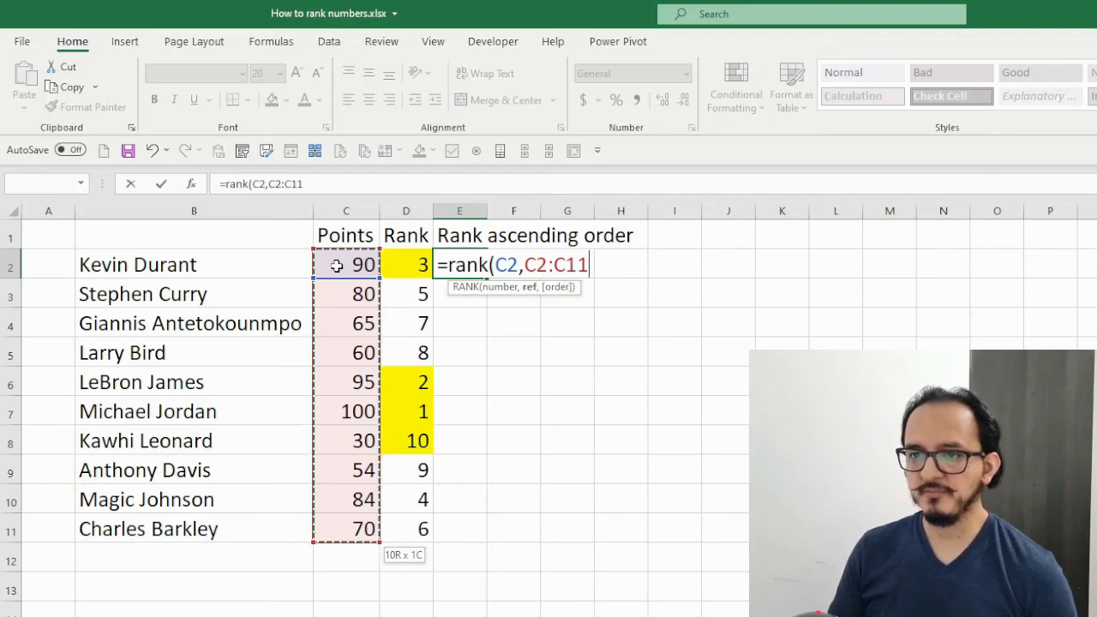
key(F4)
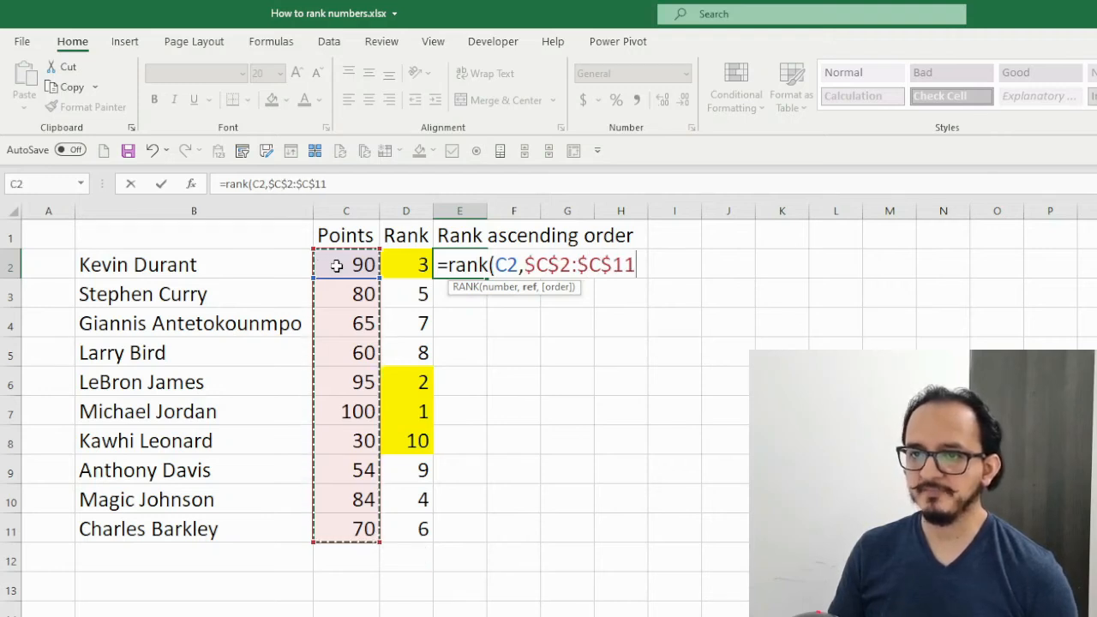
text(,)
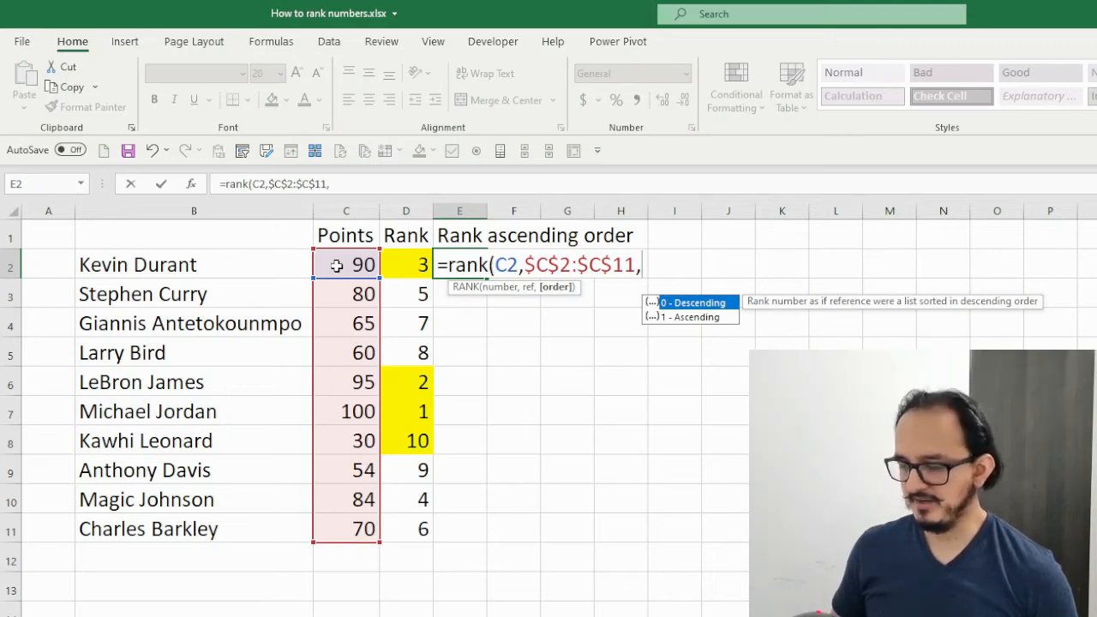
text(1)
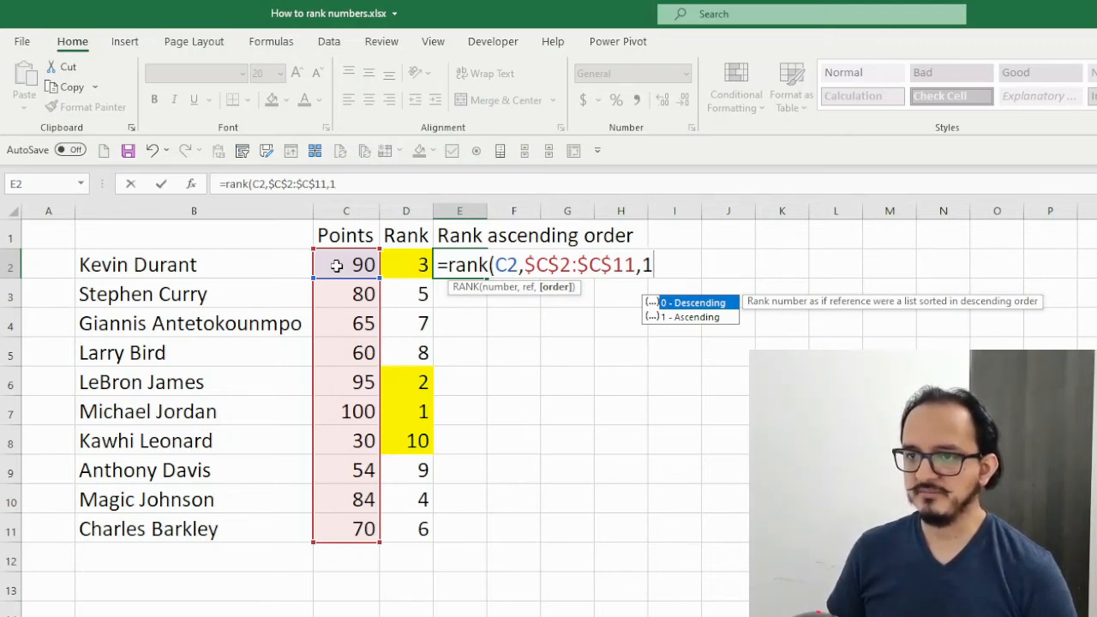
text())
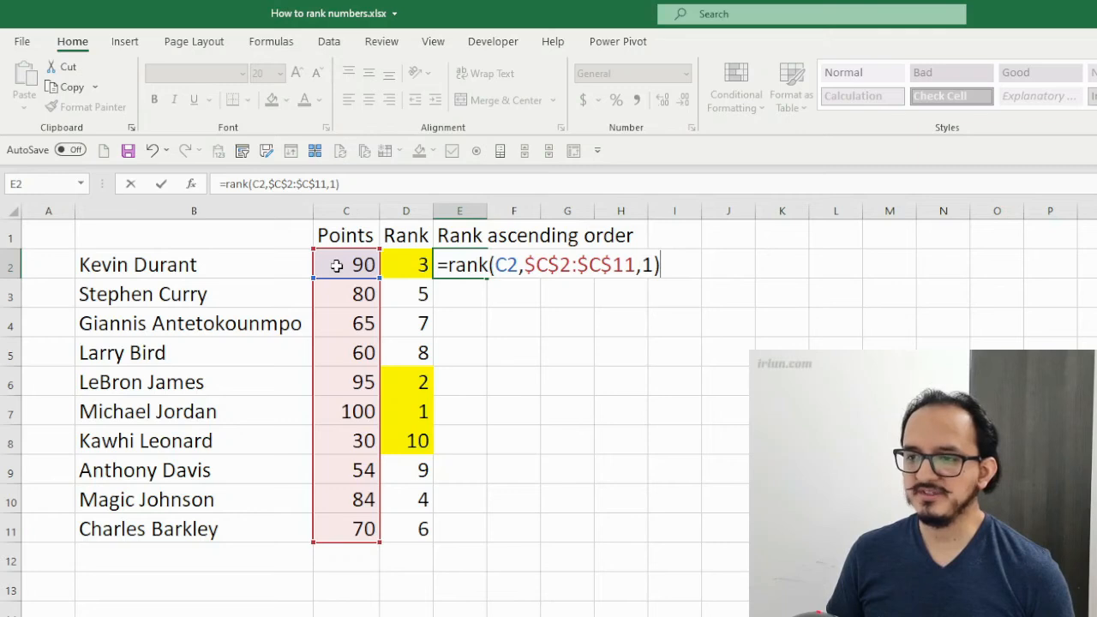
key(Return)
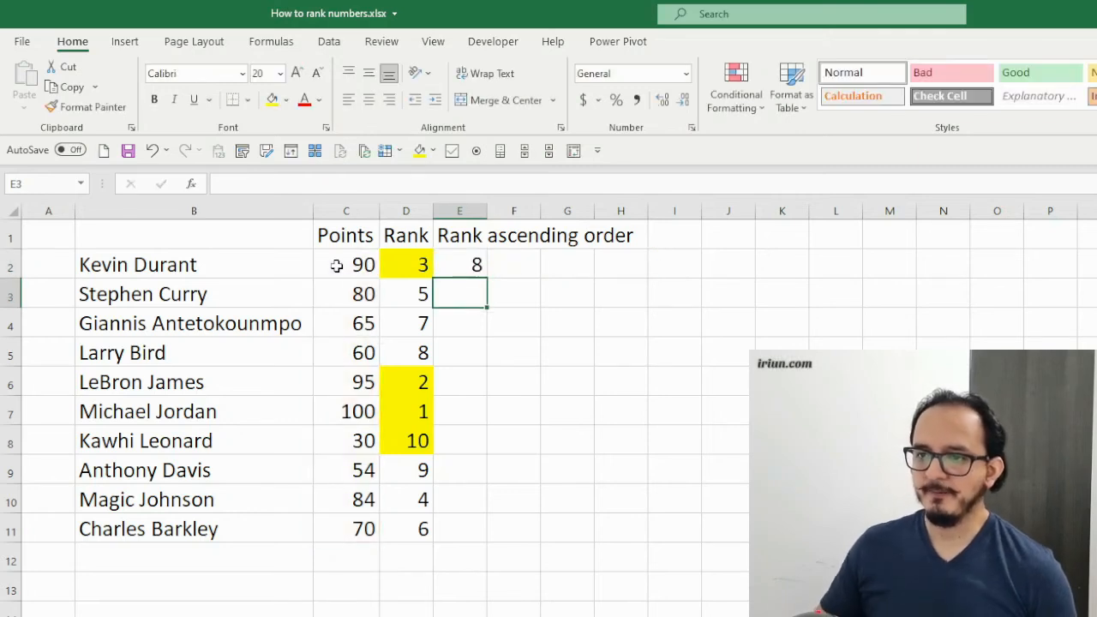
- Copy the ascending RANK formula from E2 to the whole range E2:E11
click(465, 263)
key(Left)
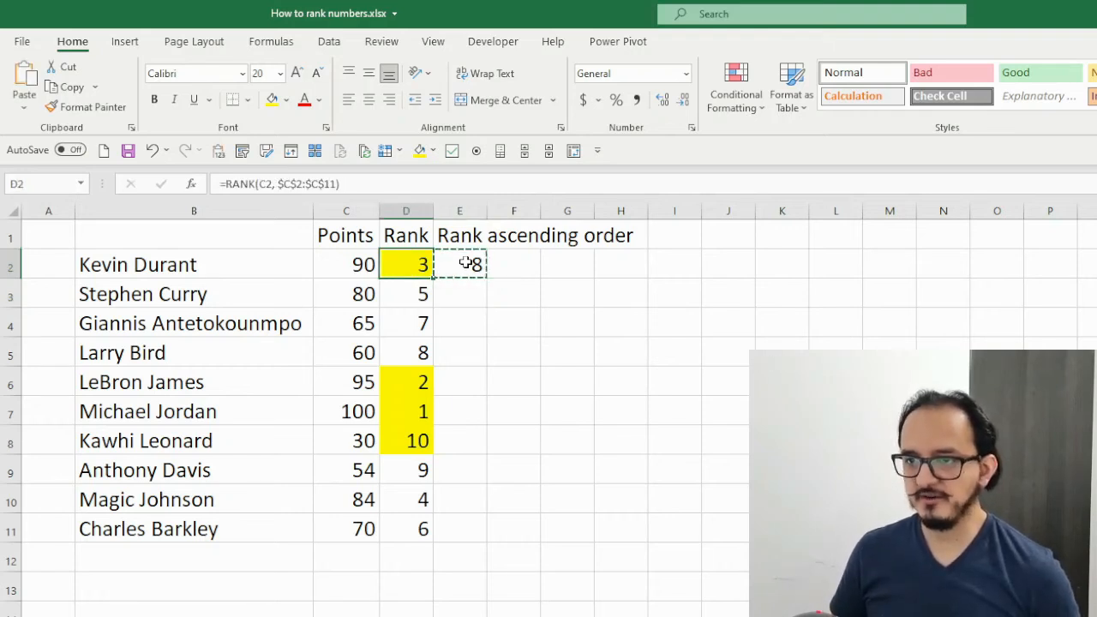
key(Right)
key(Left)
key(ctrl+Down)
key(Right)
key(ctrl+shift+Up)
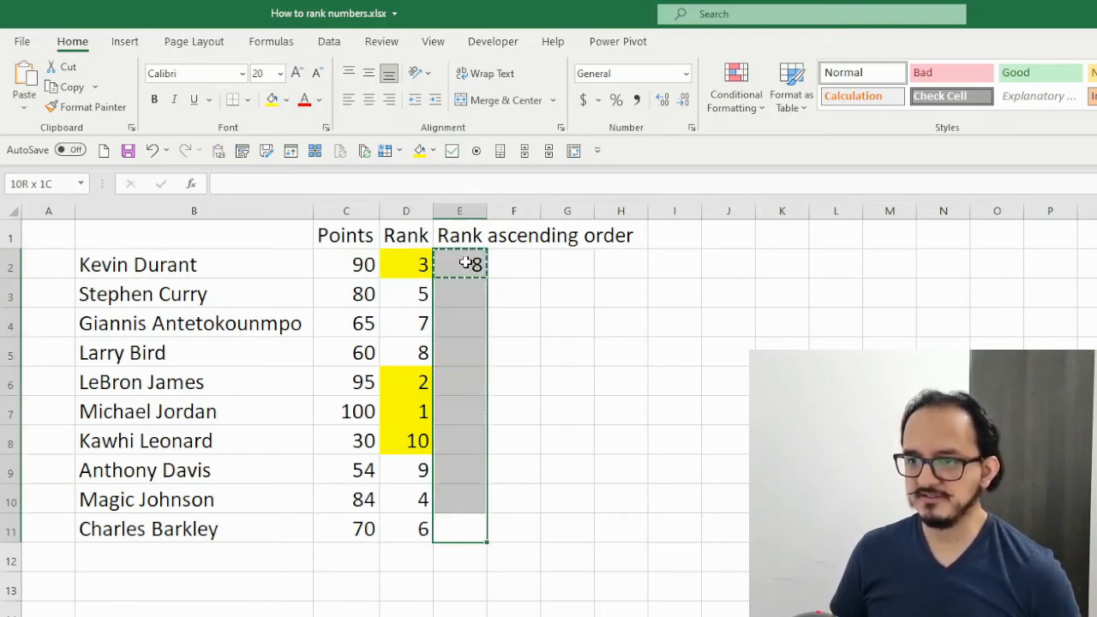
key(ctrl+v)
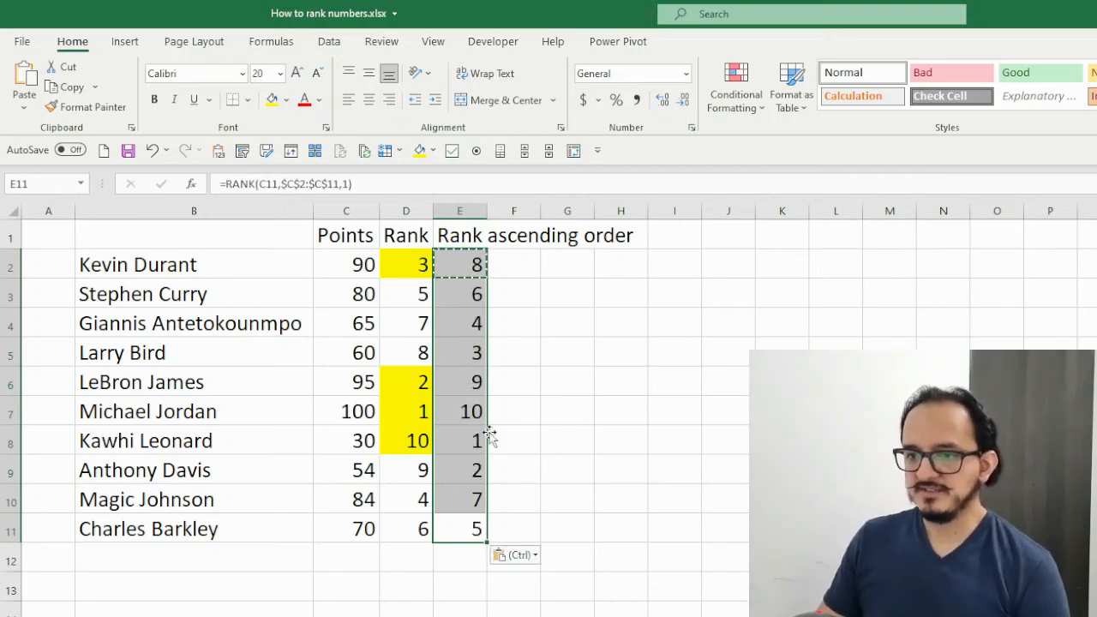
- Compare the points in C7 with the ascending rank in E7 and inspect that cell's formula
click(341, 411)
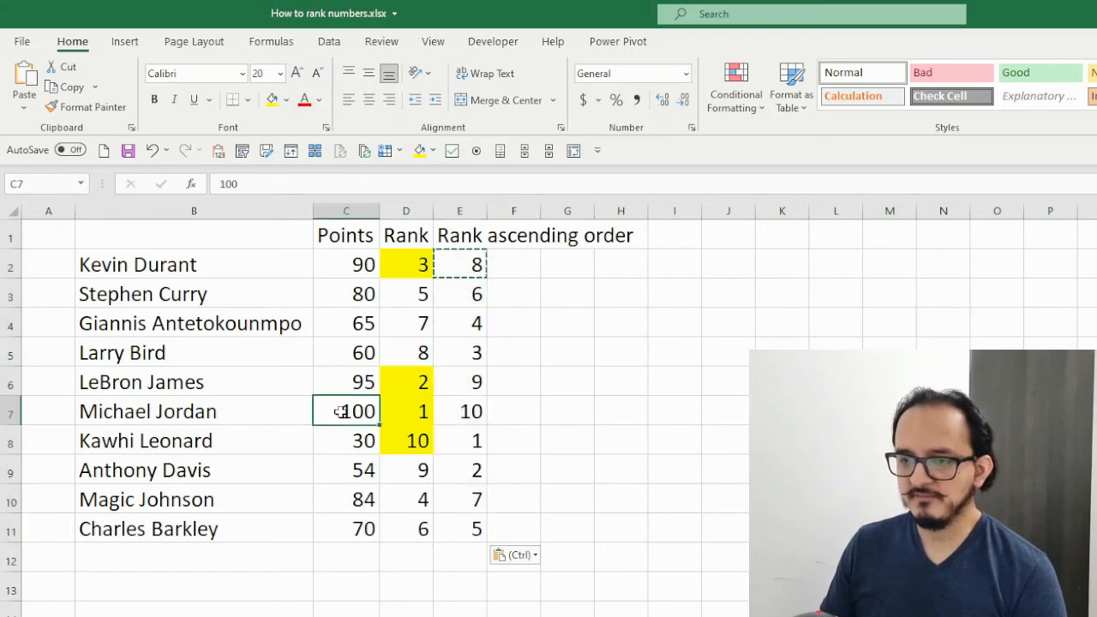
double_click(456, 413)
click(570, 377)
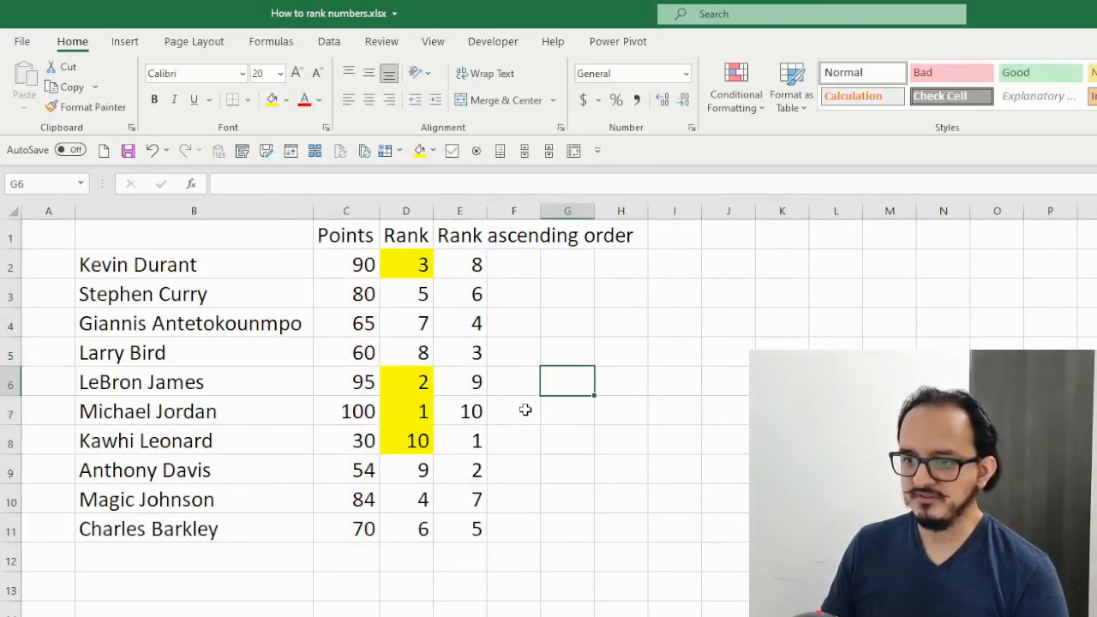
click(459, 413)
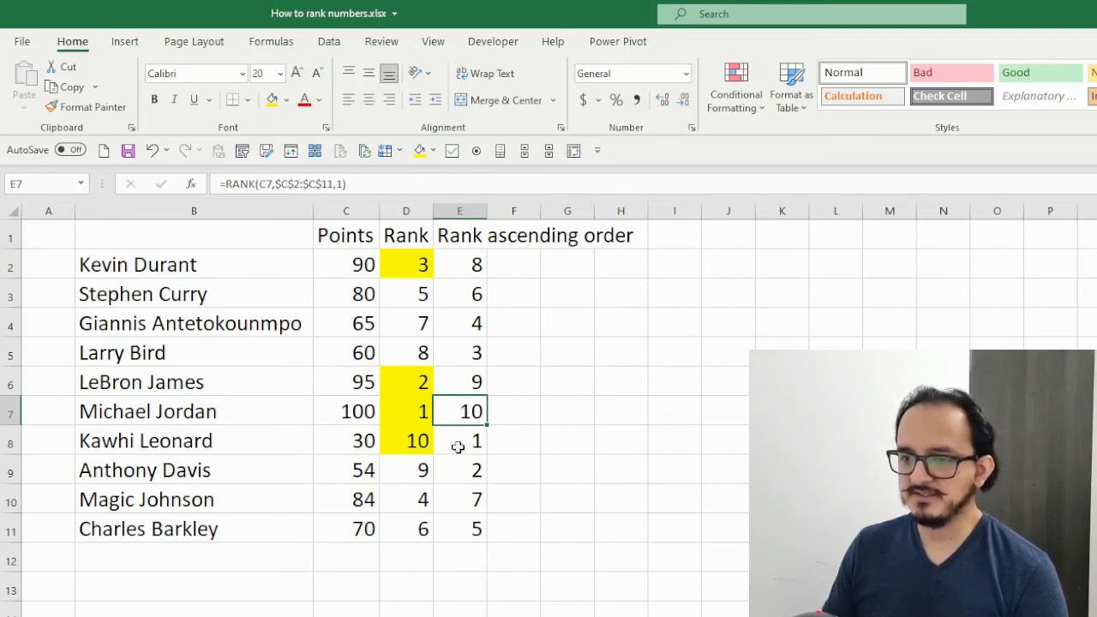
- Highlight the ascending rank cells E8 and E9 with a yellow fill
click(462, 439)
click(272, 99)
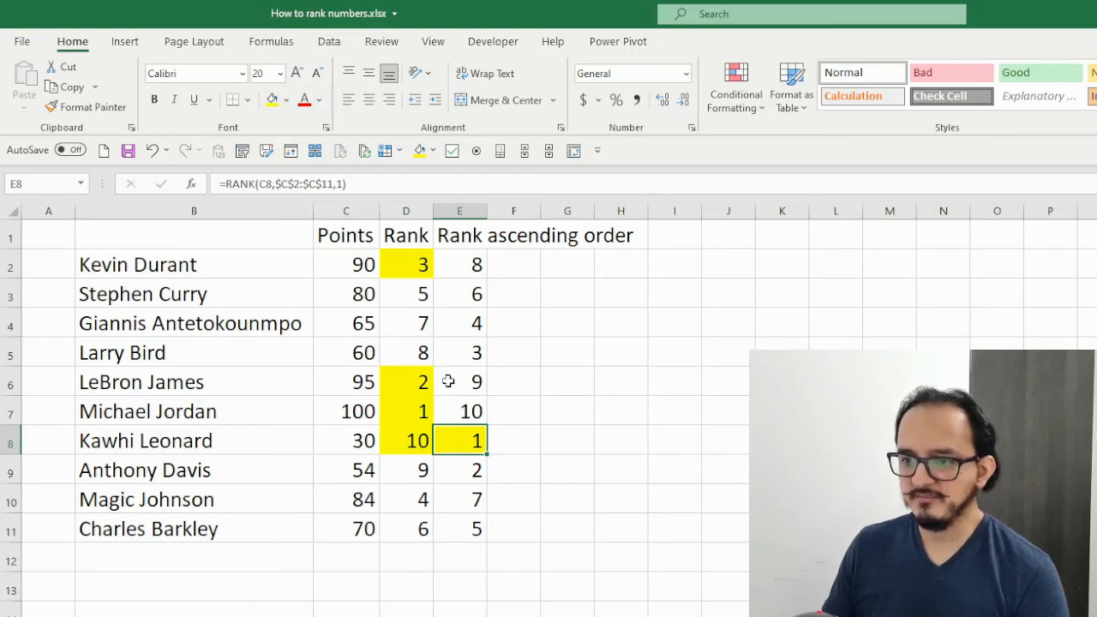
click(464, 470)
click(272, 100)
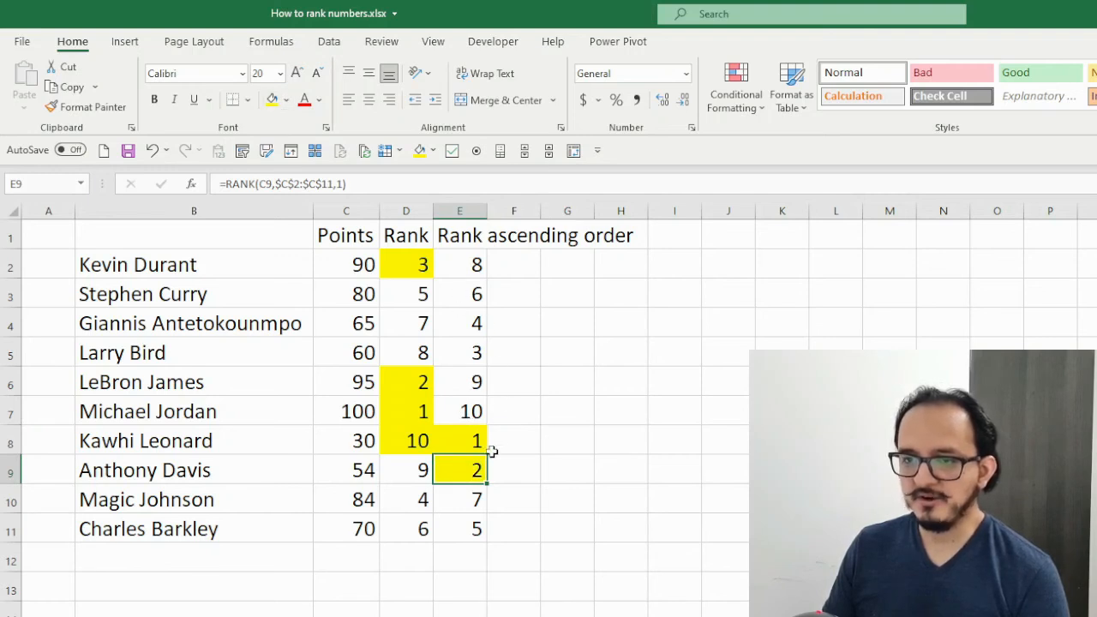
click(465, 411)
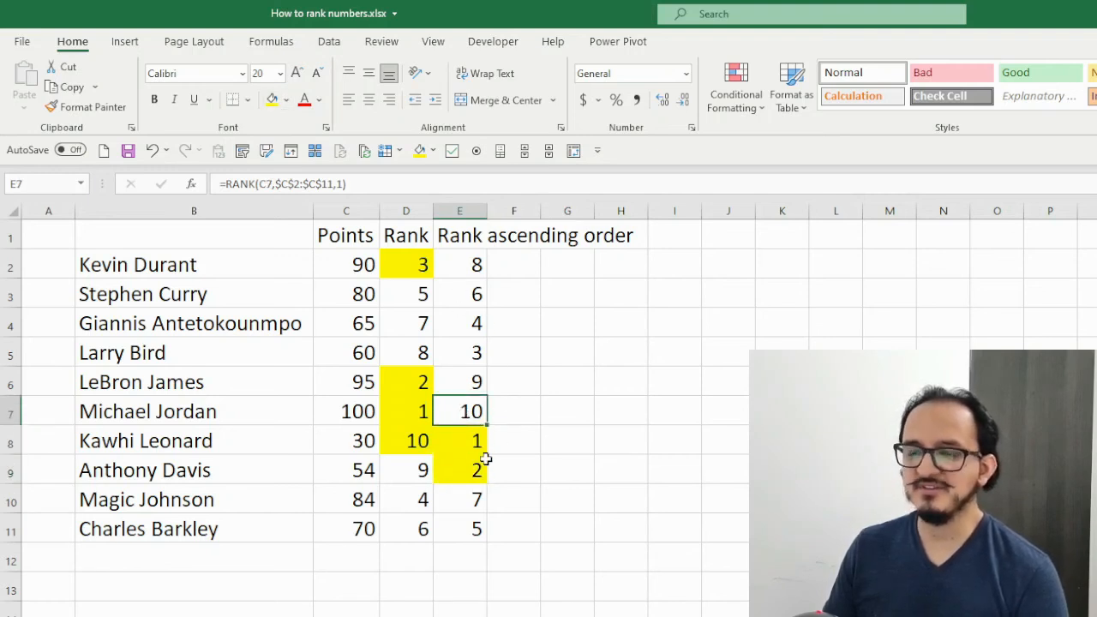